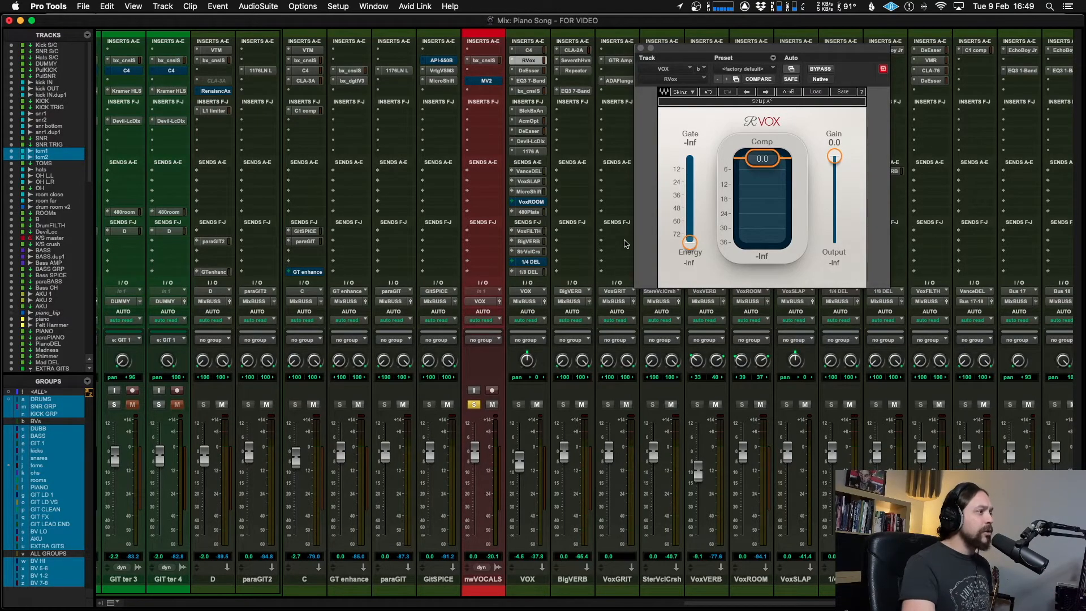
# Step: Switch to the edit view and play the second-verse lead vocal with RVox at zero compression
pyautogui.press('super+equal')
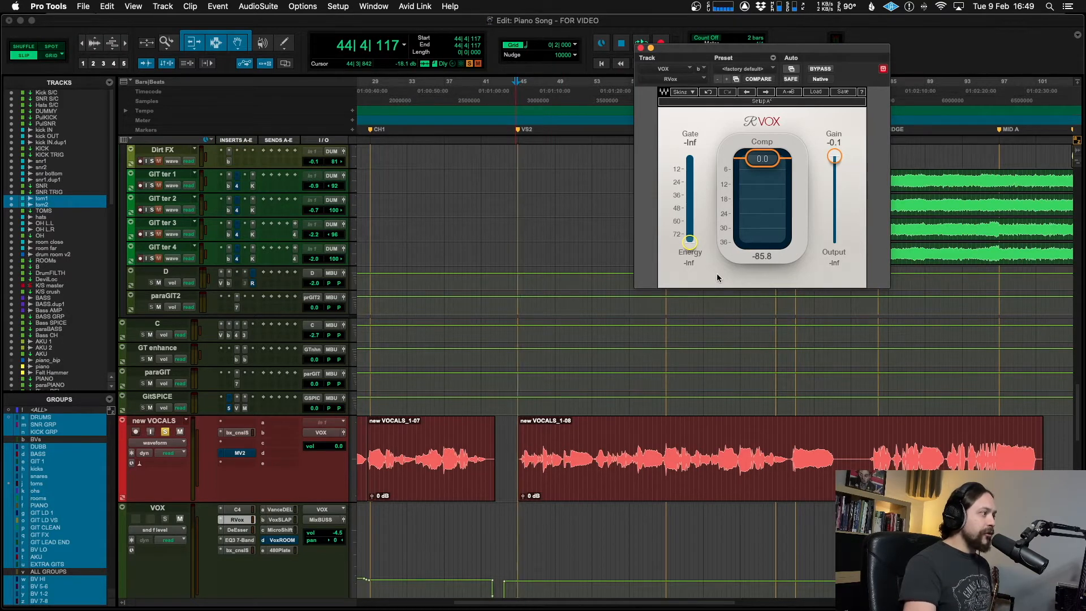
pyautogui.press('space')
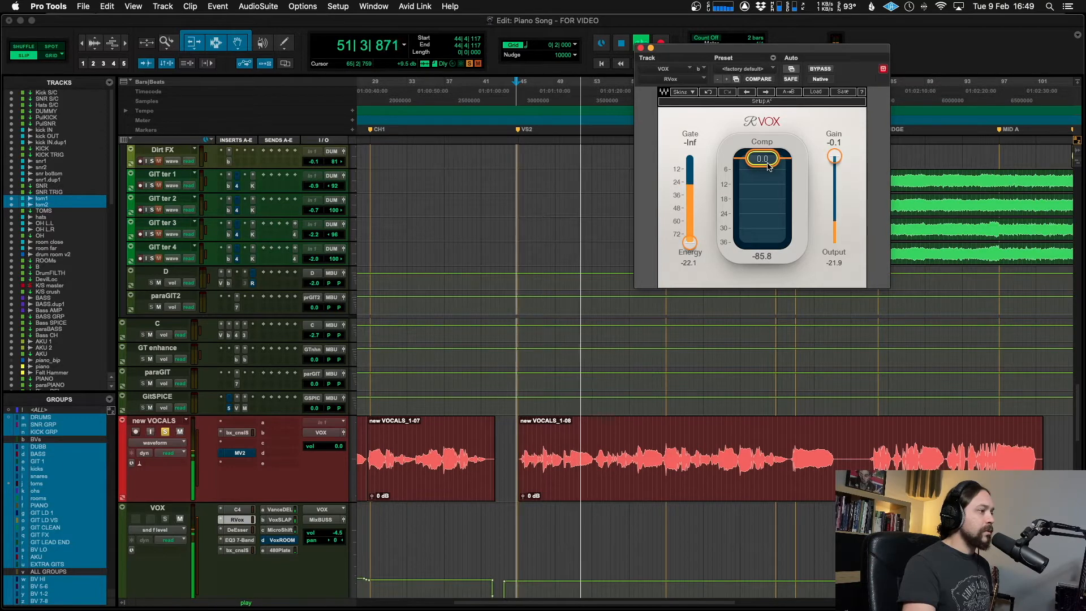
pyautogui.press('space')
# Step: Set the RVox gate on the VOX track to about -41.7 and lower its compression threshold to about -9.1
pyautogui.moveTo(768, 166); pyautogui.dragTo(768, 185)
pyautogui.moveTo(690, 242); pyautogui.dragTo(690, 200)
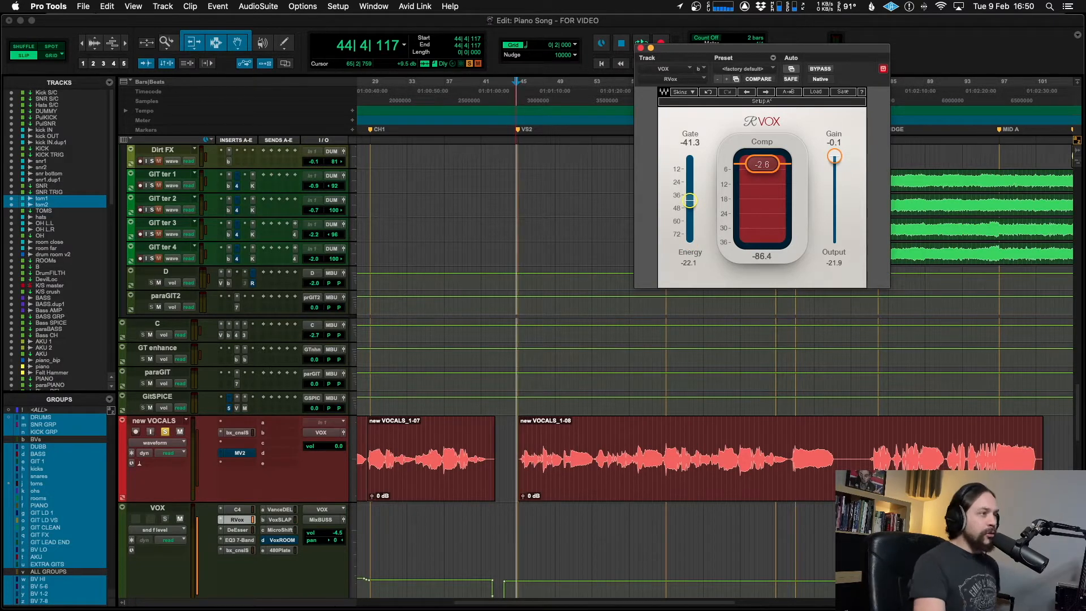
pyautogui.click(836, 161)
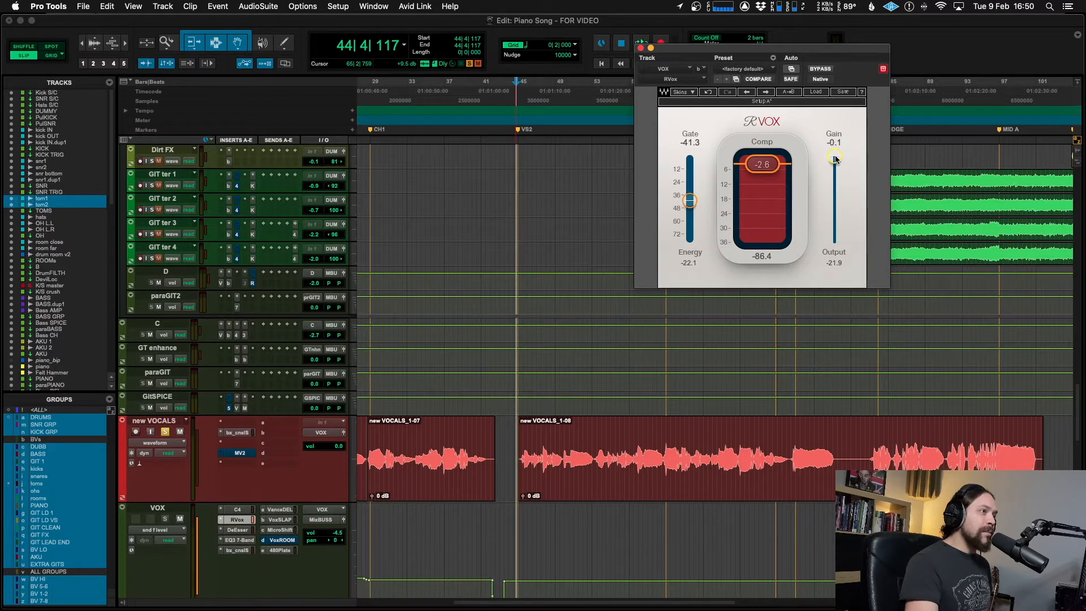
pyautogui.moveTo(762, 170); pyautogui.dragTo(763, 178)
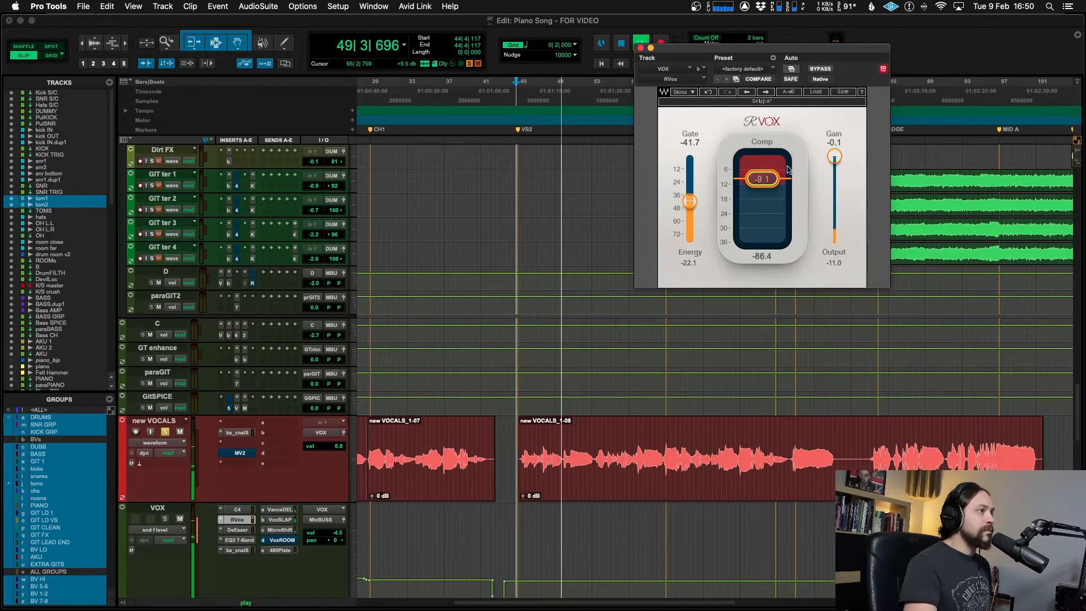
# Step: Lower the RVox output gain to -5.4 during playback, level-matching it against the bypassed vocal
pyautogui.moveTo(835, 156); pyautogui.dragTo(834, 165)
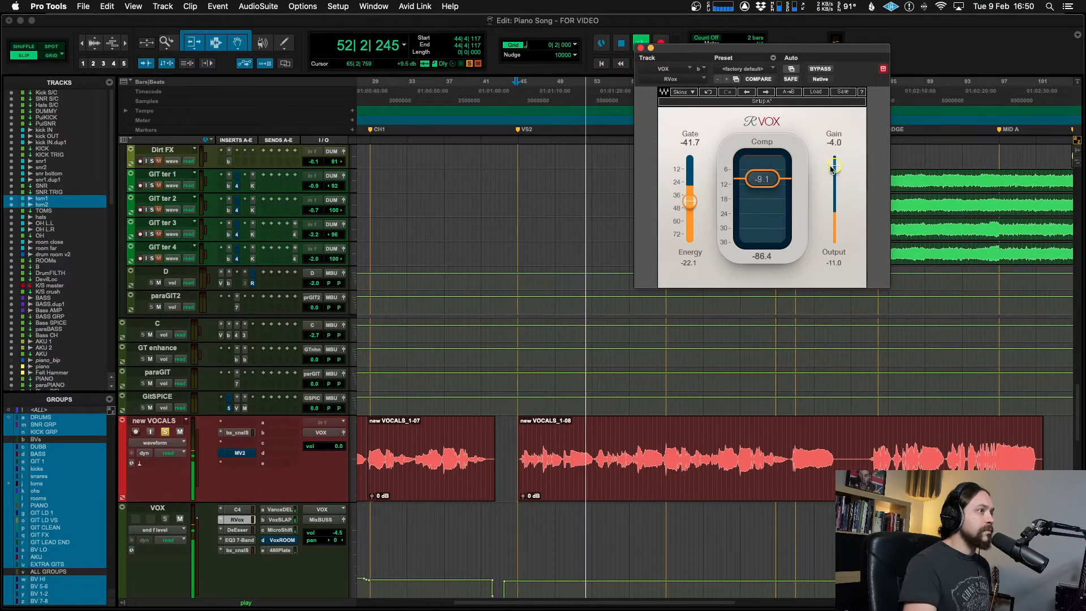
pyautogui.click(821, 70)
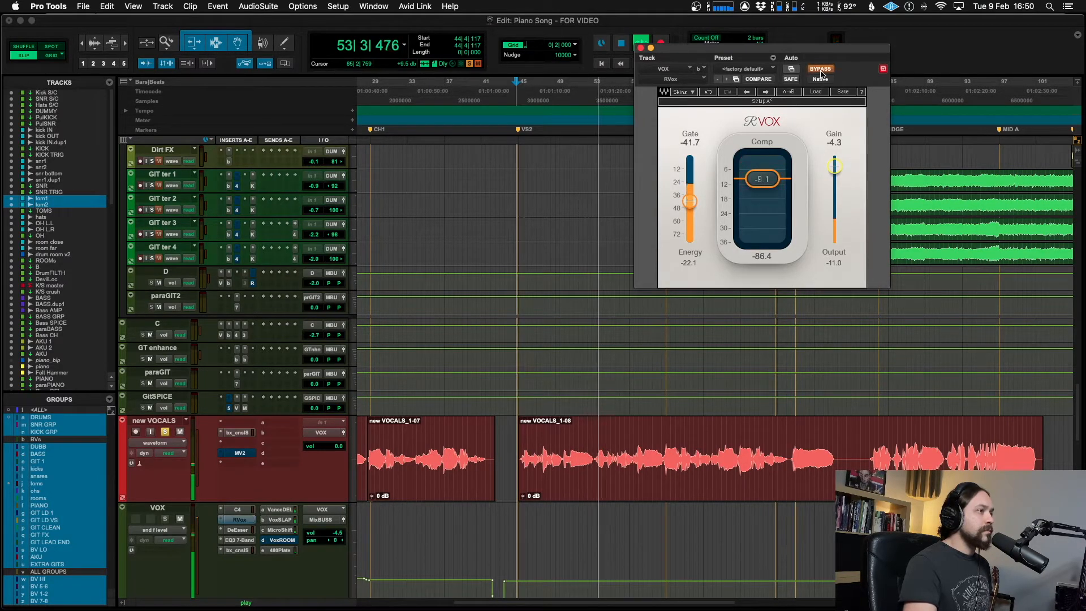
pyautogui.click(821, 69)
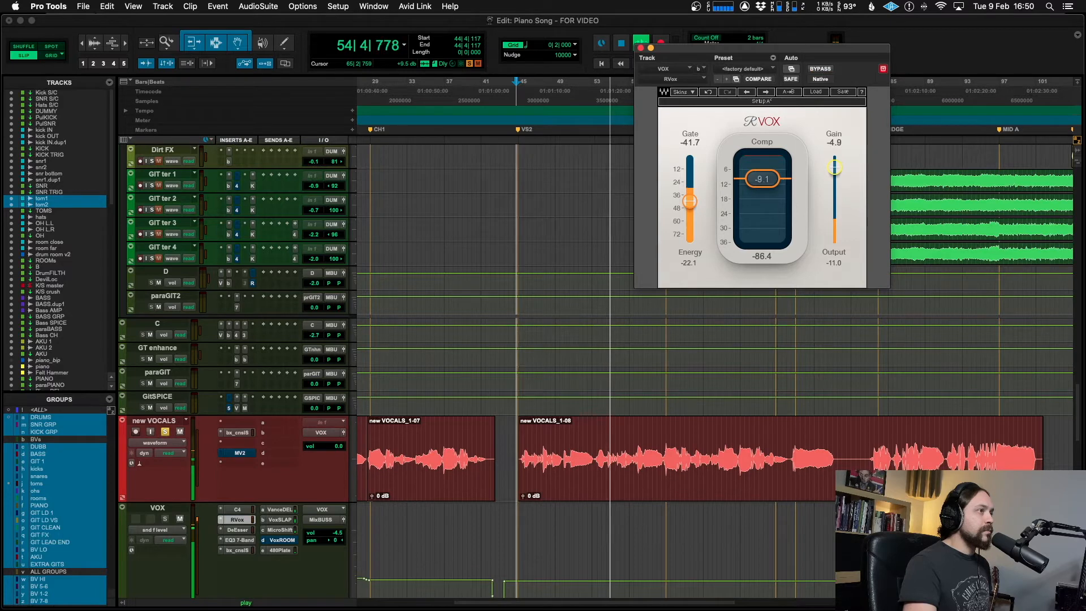
pyautogui.click(820, 70)
pyautogui.click(821, 69)
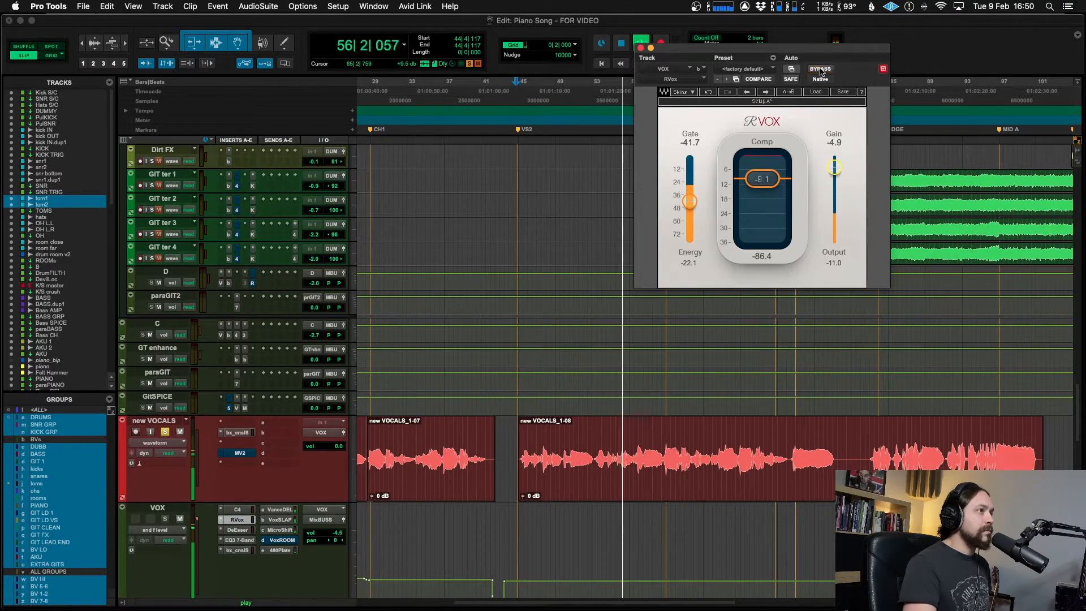
pyautogui.moveTo(835, 166); pyautogui.dragTo(835, 169)
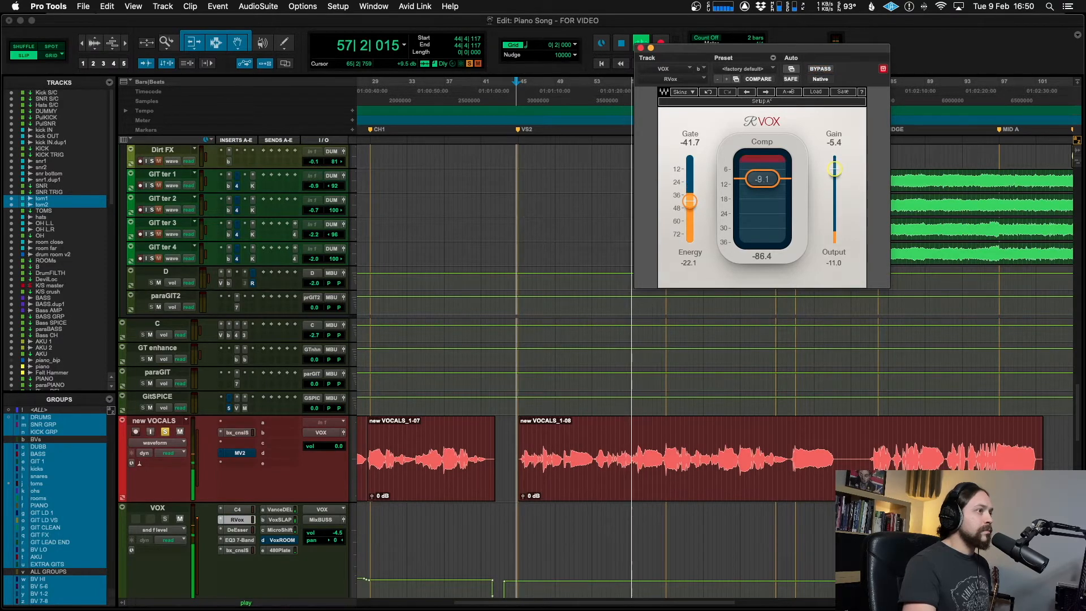
# Step: Replay the start of the second verse repeatedly, comparing the vocal with RVox bypassed and active
pyautogui.click(821, 69)
pyautogui.press('space')
pyautogui.moveTo(831, 49); pyautogui.dragTo(779, 27)
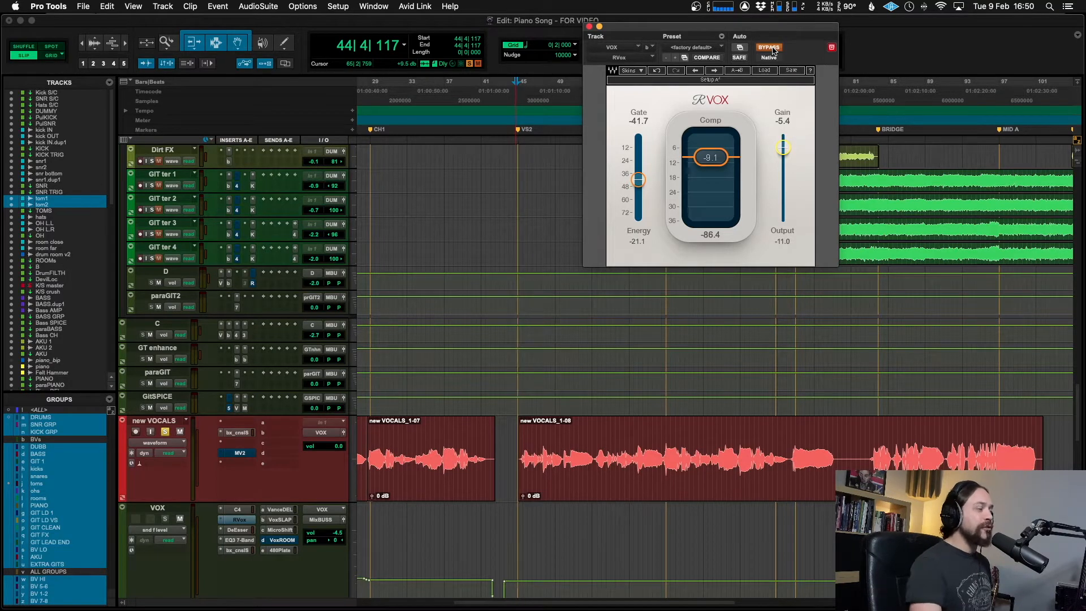
pyautogui.press('space')
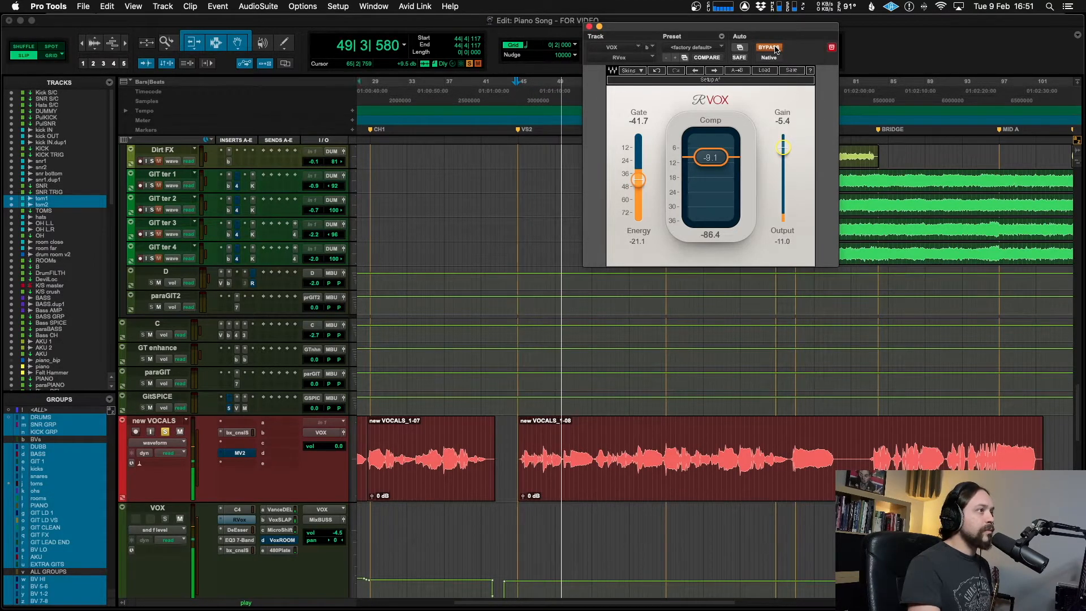
pyautogui.click(768, 47)
pyautogui.press('space')
pyautogui.press('space')
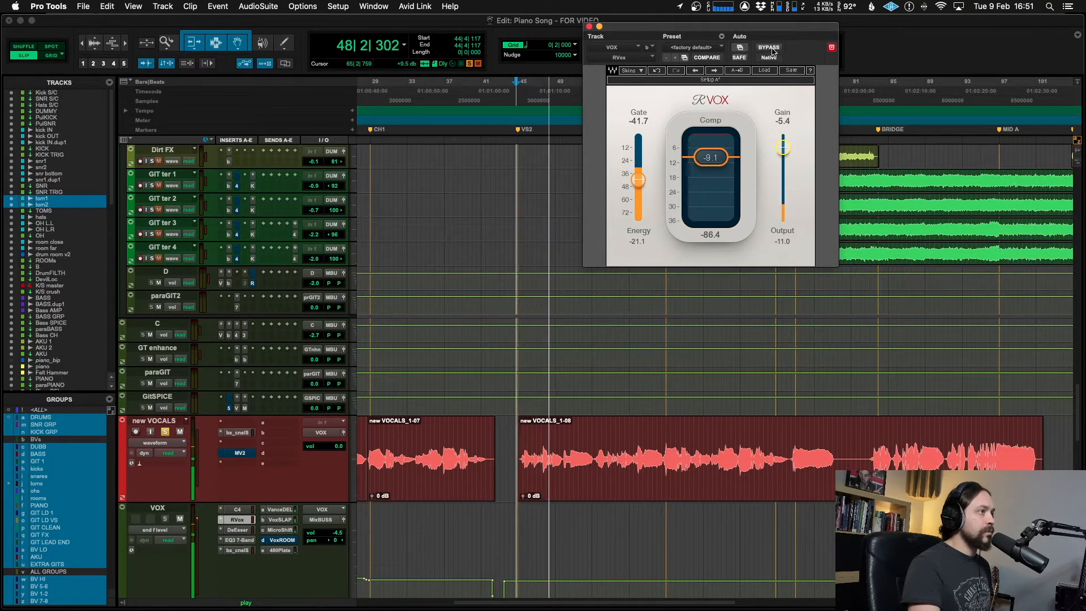
pyautogui.click(770, 47)
pyautogui.press('space')
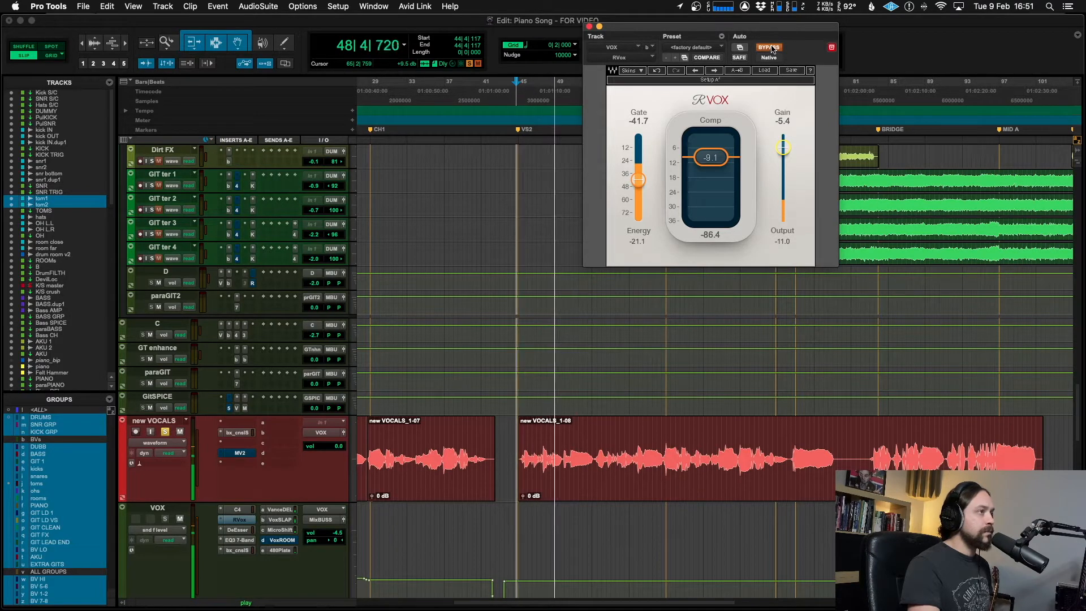
pyautogui.click(770, 47)
pyautogui.press('space')
pyautogui.press('space')
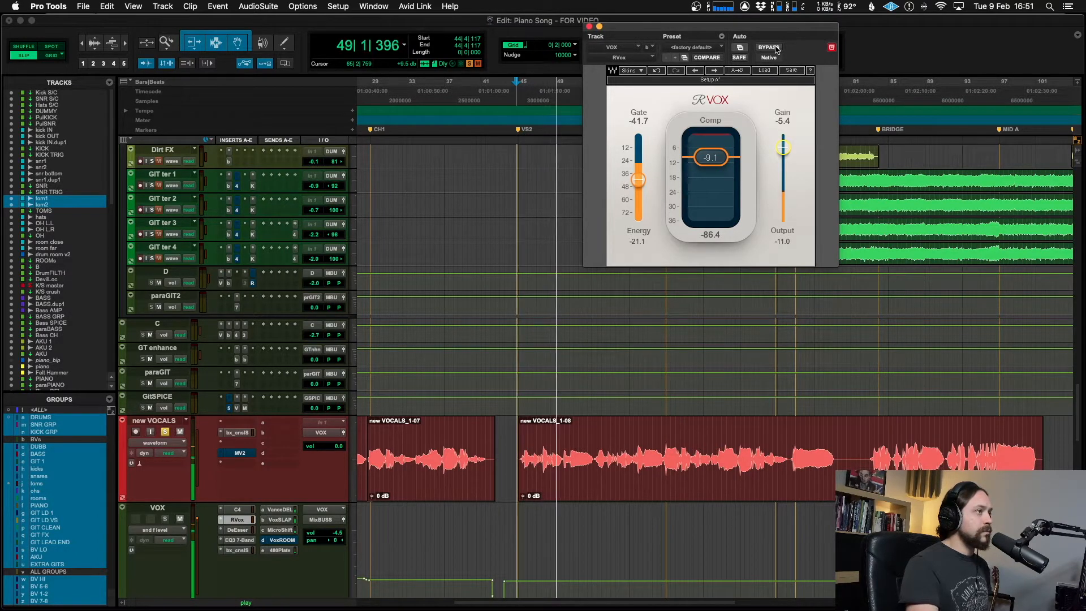
pyautogui.press('space')
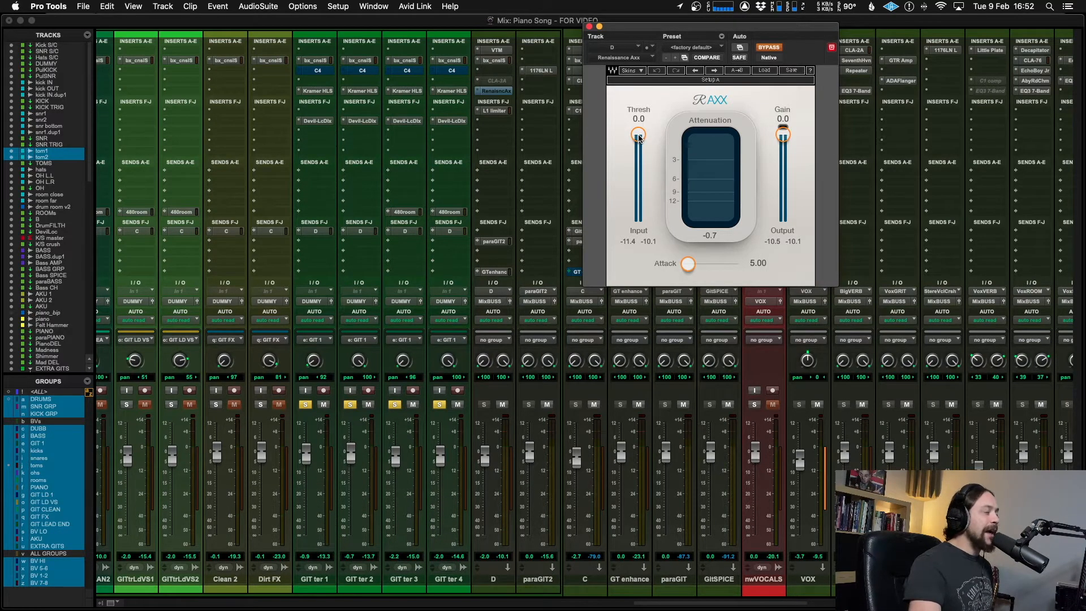
# Step: Audition the four soloed GIT ter guitar tracks with Renaissance Axx bypassed on the D bus
pyautogui.moveTo(638, 138); pyautogui.dragTo(638, 118)
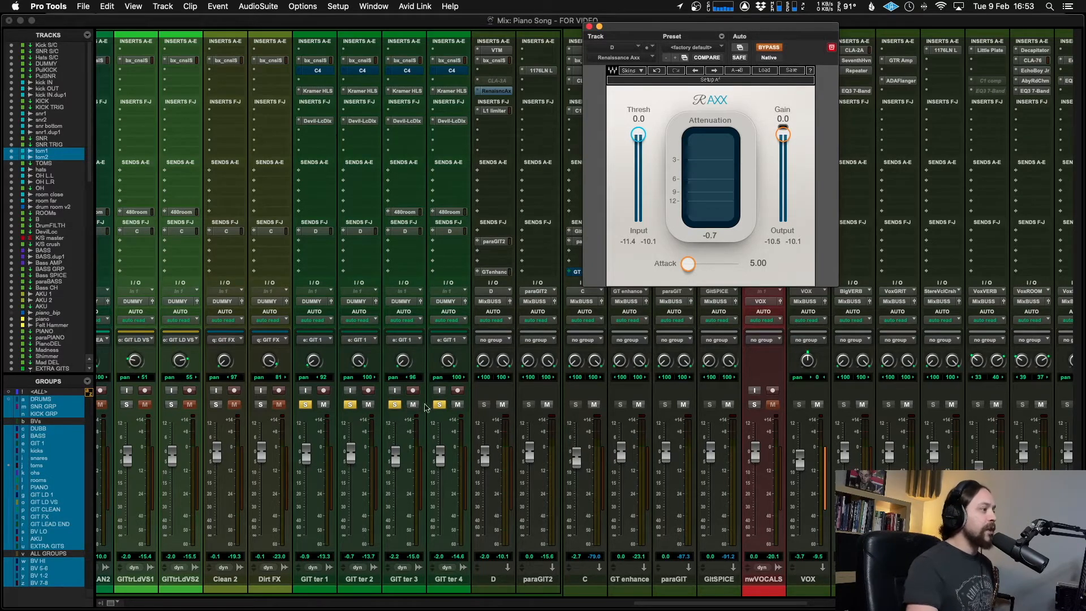
pyautogui.press('space')
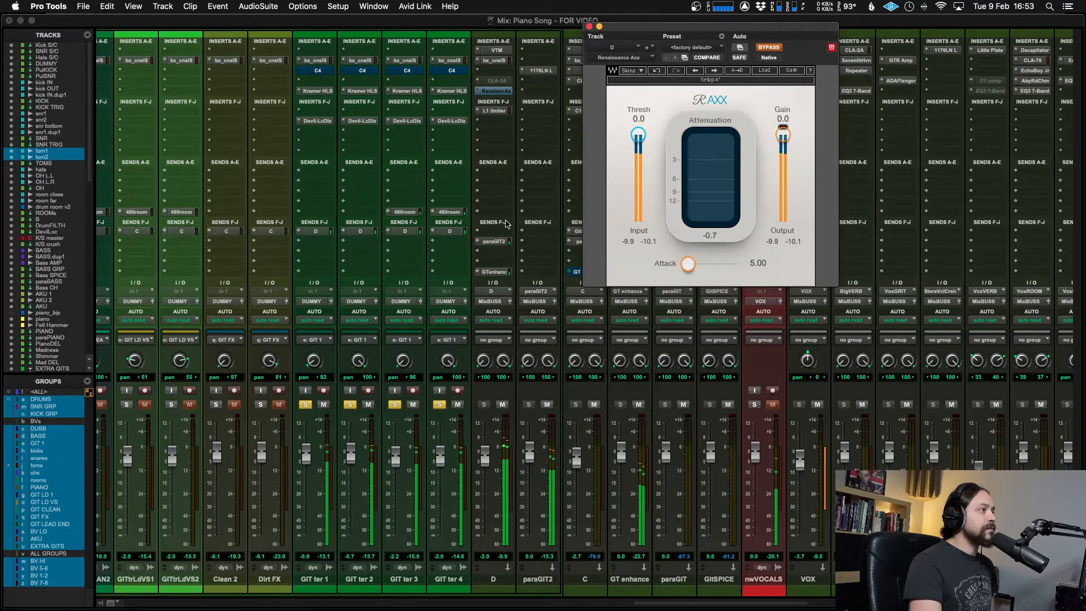
pyautogui.press('space')
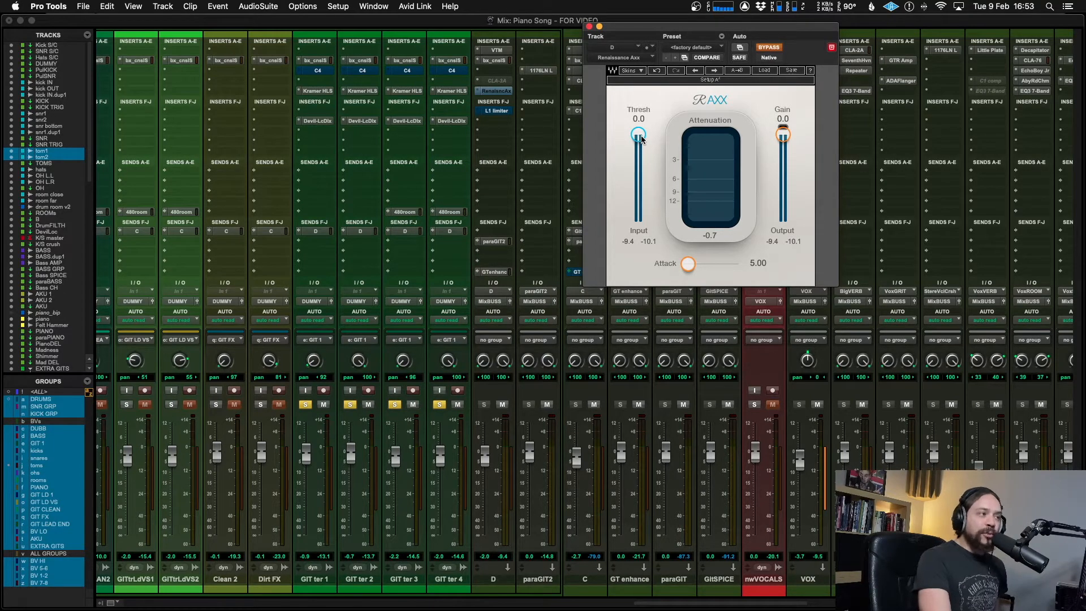
# Step: While the guitars play, set the Renaissance Axx threshold to -3.2 and its gain to -1.7
pyautogui.press('space')
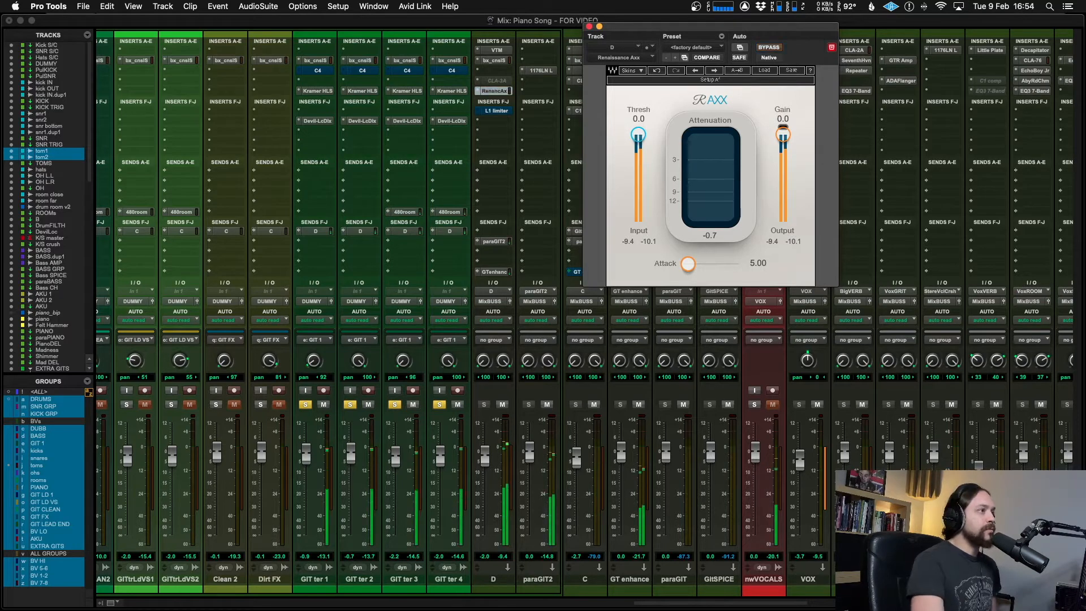
pyautogui.moveTo(641, 138); pyautogui.dragTo(641, 145)
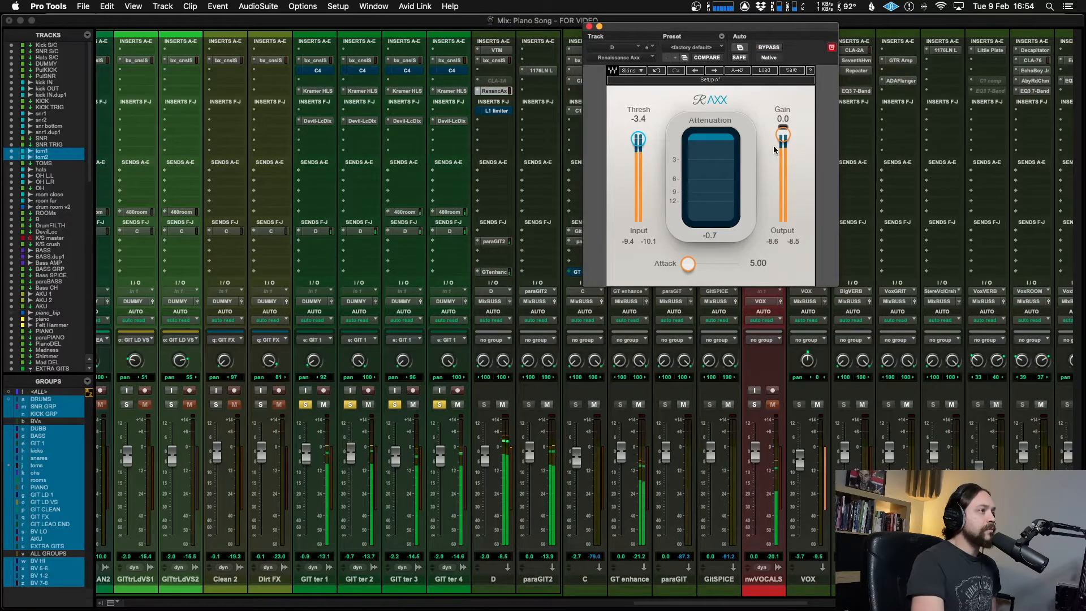
pyautogui.moveTo(783, 135); pyautogui.dragTo(783, 138)
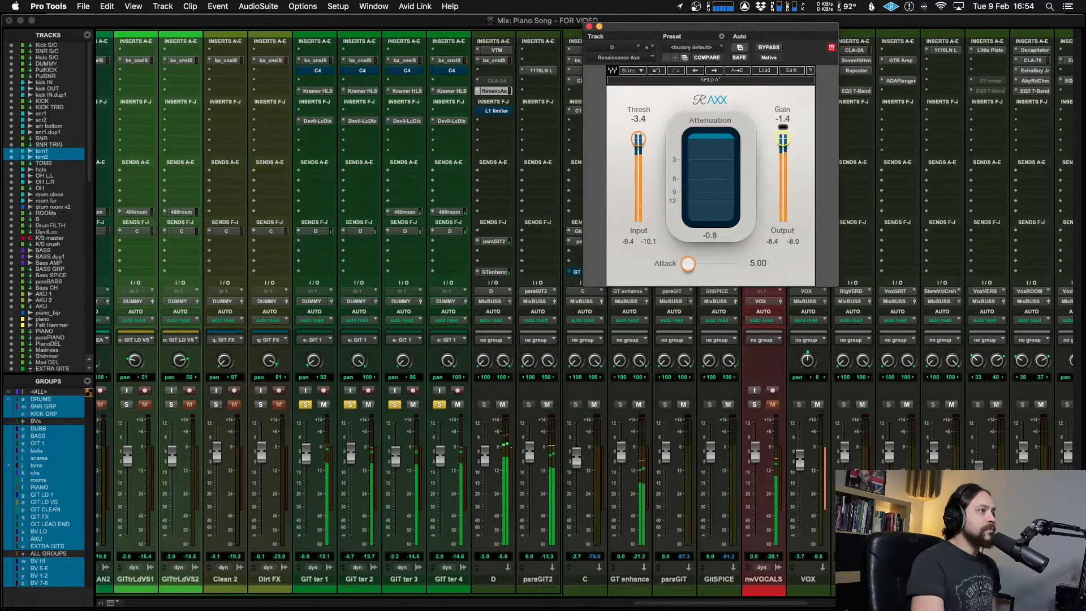
pyautogui.moveTo(639, 140); pyautogui.dragTo(638, 138)
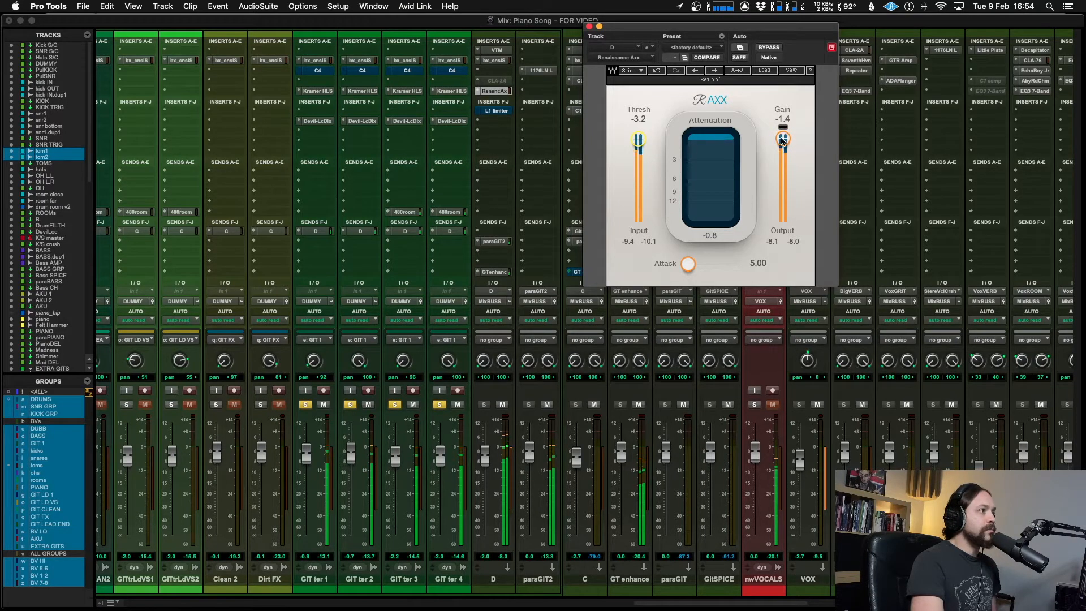
pyautogui.moveTo(782, 140); pyautogui.dragTo(783, 142)
# Step: Compare the playing guitars with Renaissance Axx bypassed and active, leaving the plug-in active
pyautogui.click(769, 47)
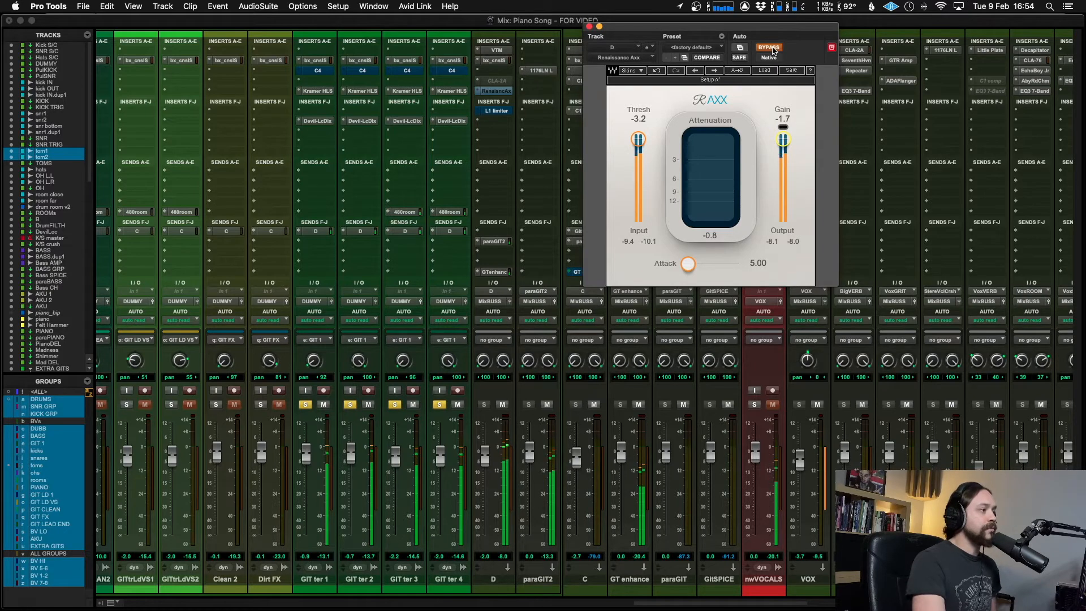
pyautogui.click(768, 48)
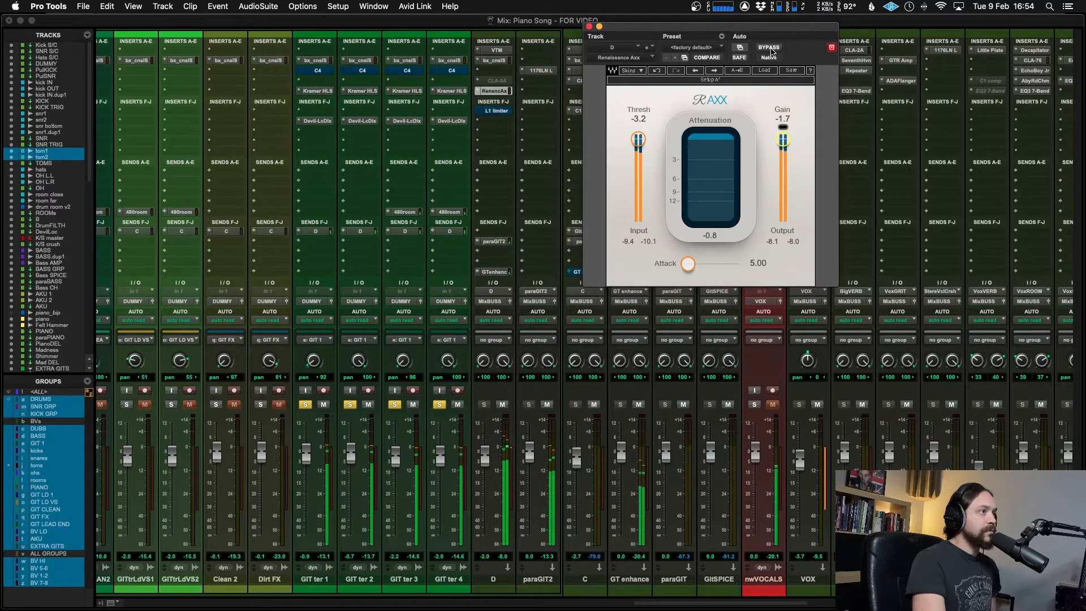
pyautogui.click(770, 47)
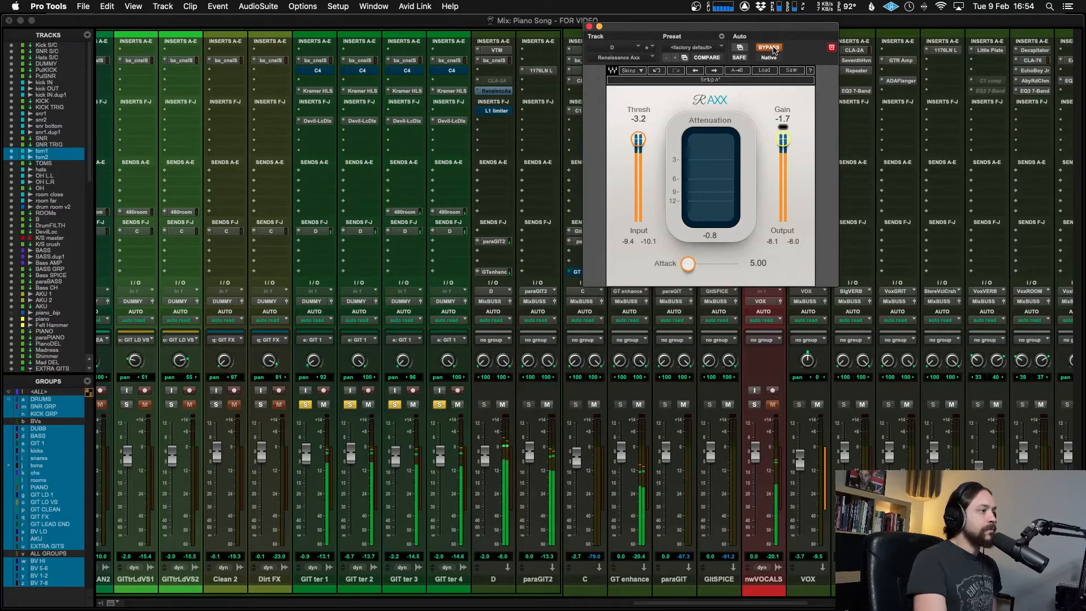
pyautogui.click(771, 47)
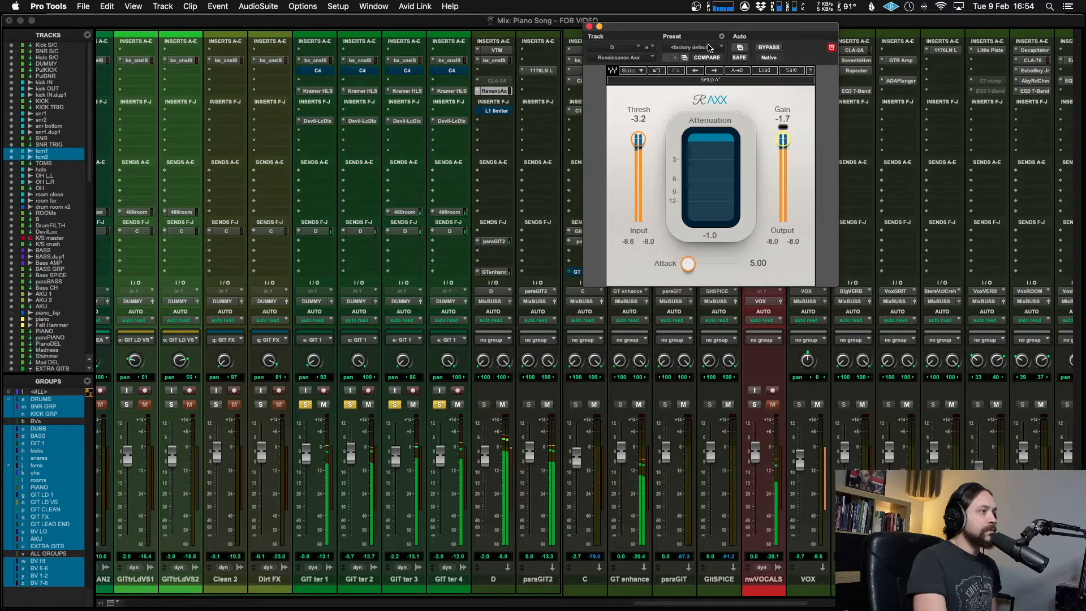
pyautogui.moveTo(634, 29); pyautogui.dragTo(637, 30)
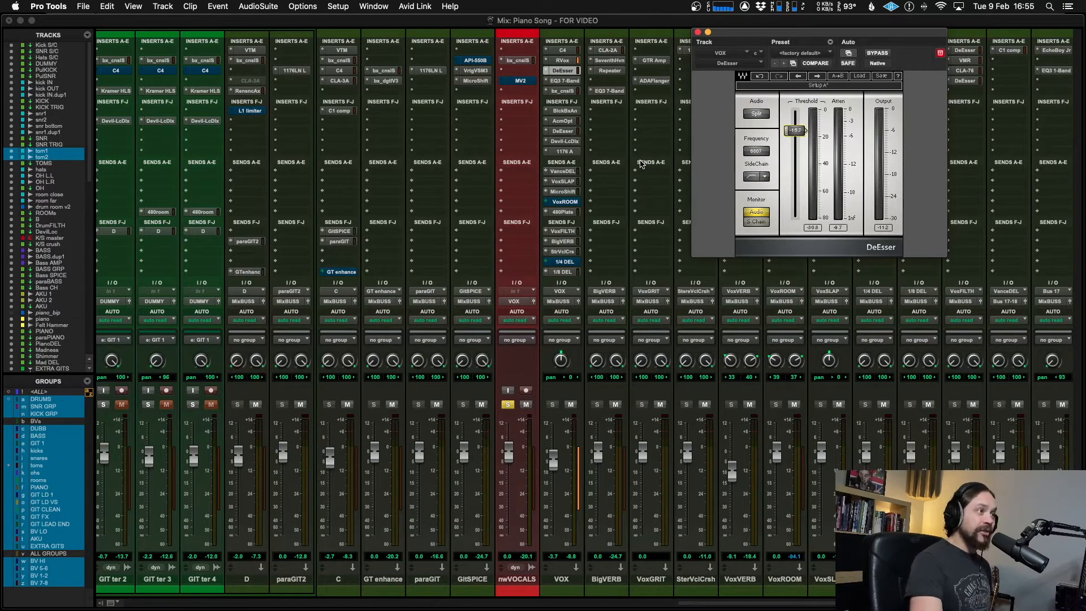
# Step: Adjust the threshold and frequency of the DeEsser on the VOX track and review its BandPass and HighPass side-chain filter options
pyautogui.moveTo(798, 129); pyautogui.dragTo(759, 151)
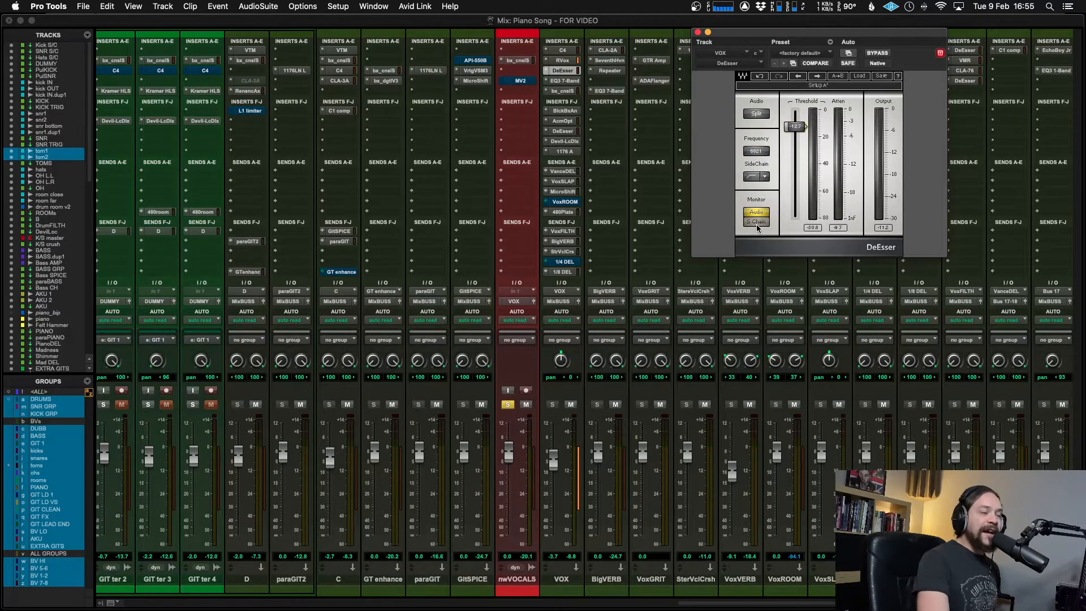
pyautogui.click(759, 179)
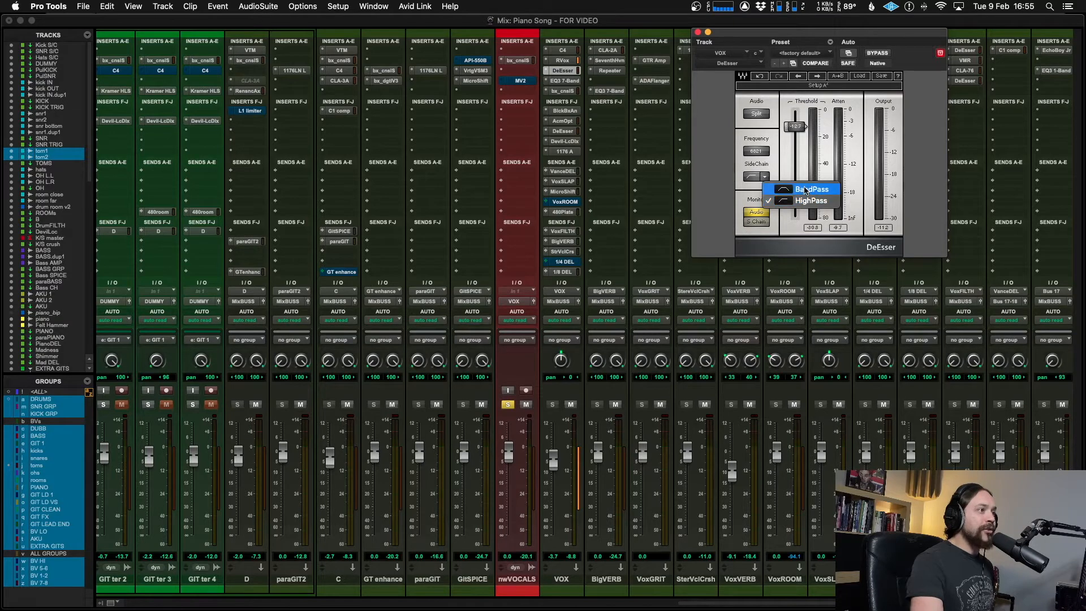
pyautogui.click(777, 165)
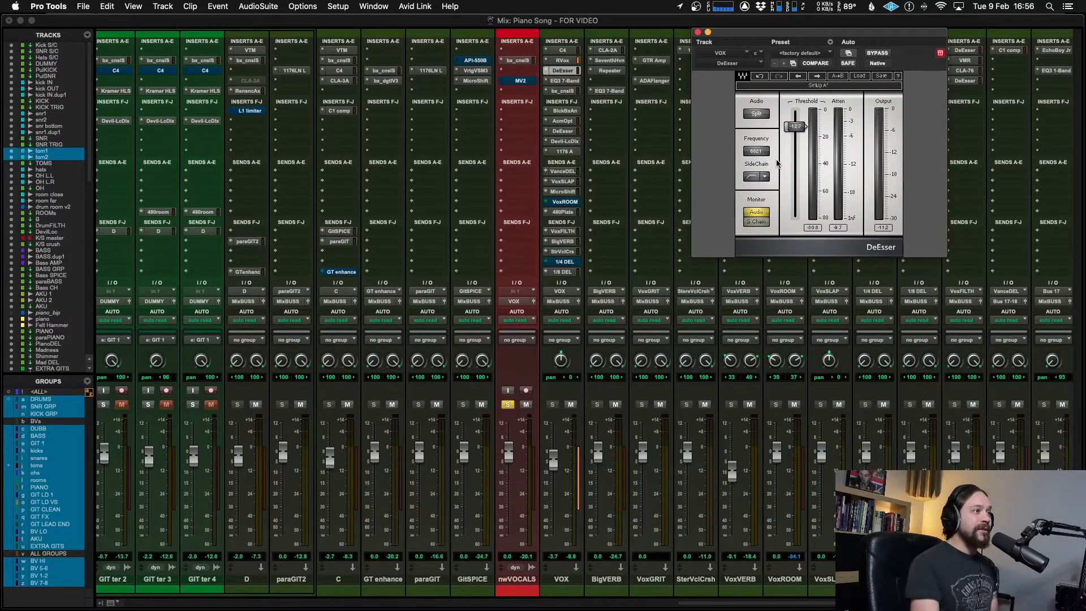
pyautogui.click(758, 176)
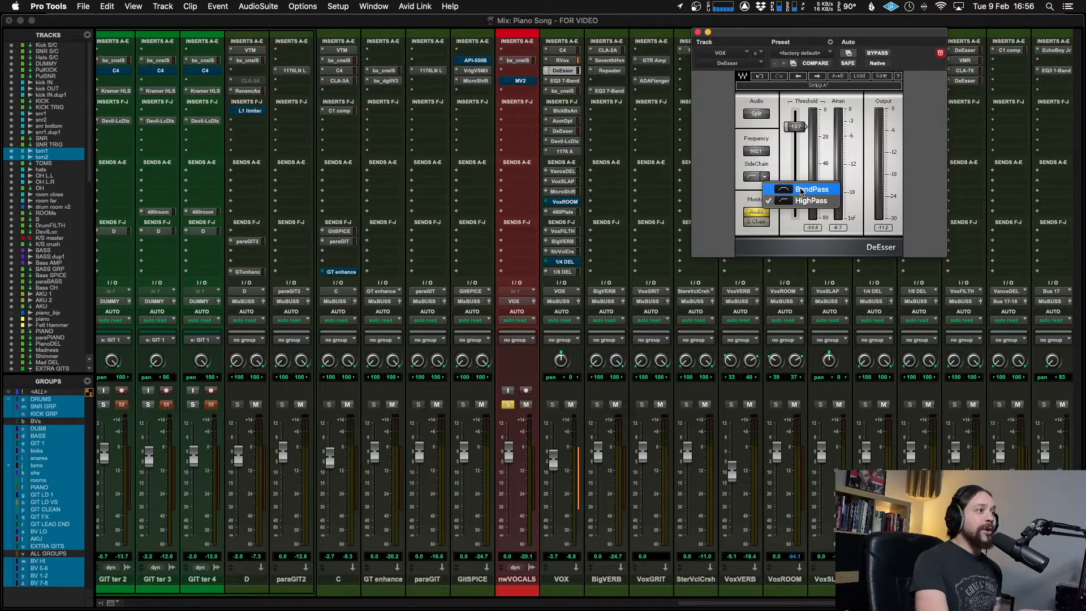
pyautogui.click(798, 189)
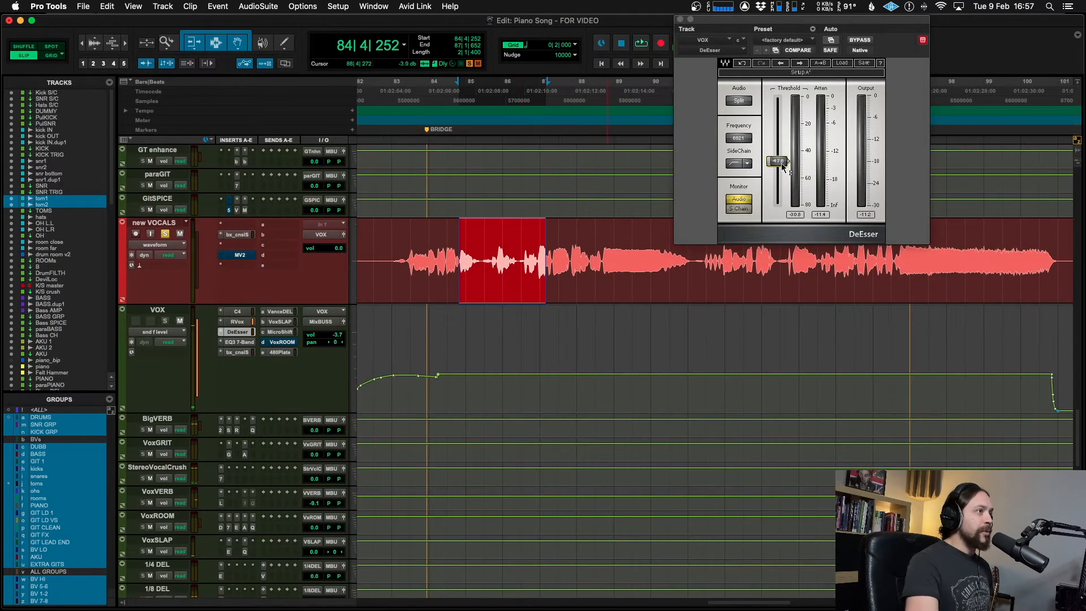
# Step: Raise the DeEsser threshold to 0.0, play the selected vocal phrase and lower the threshold again during playback
pyautogui.moveTo(784, 162); pyautogui.dragTo(782, 101)
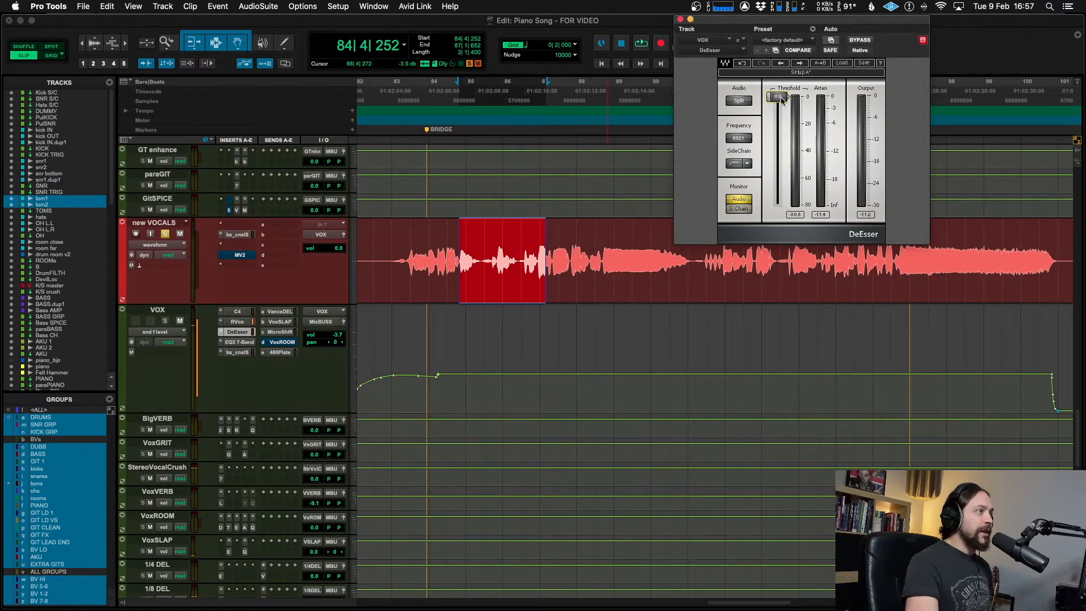
pyautogui.press('space')
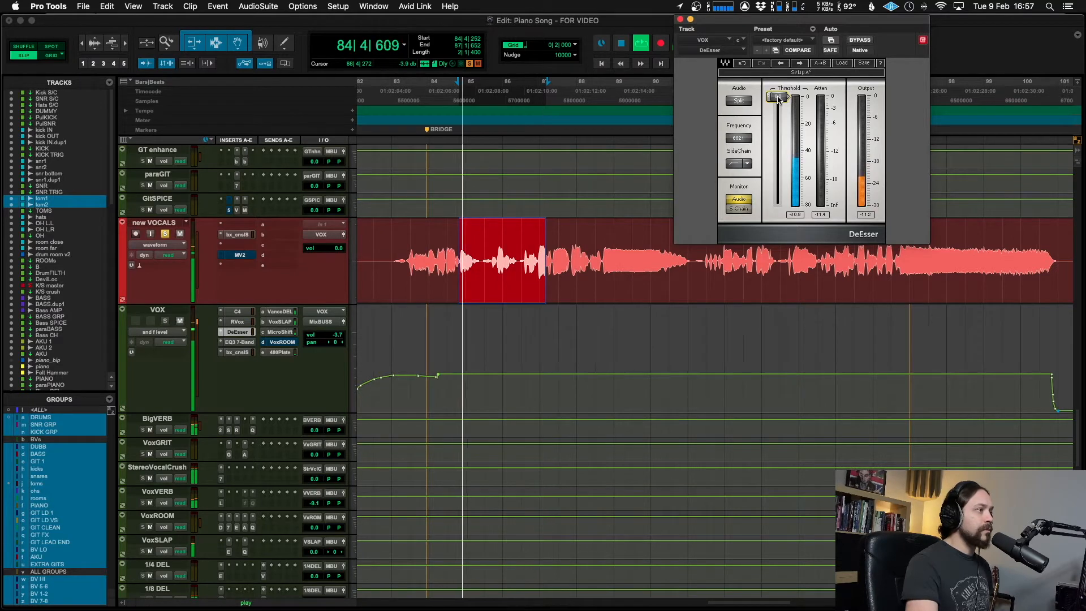
pyautogui.moveTo(778, 99); pyautogui.dragTo(780, 161)
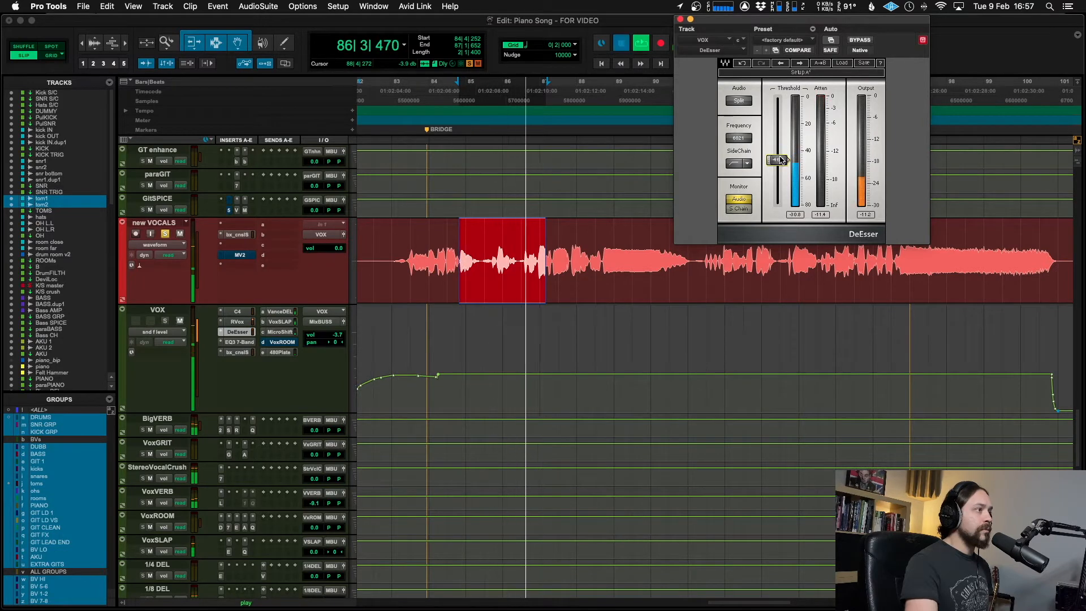
pyautogui.press('space')
# Step: Audition the new VOCALS track from shortly before the bridge phrase with the DeEsser active and bypassed, then re-enable the DeEsser
pyautogui.click(457, 254)
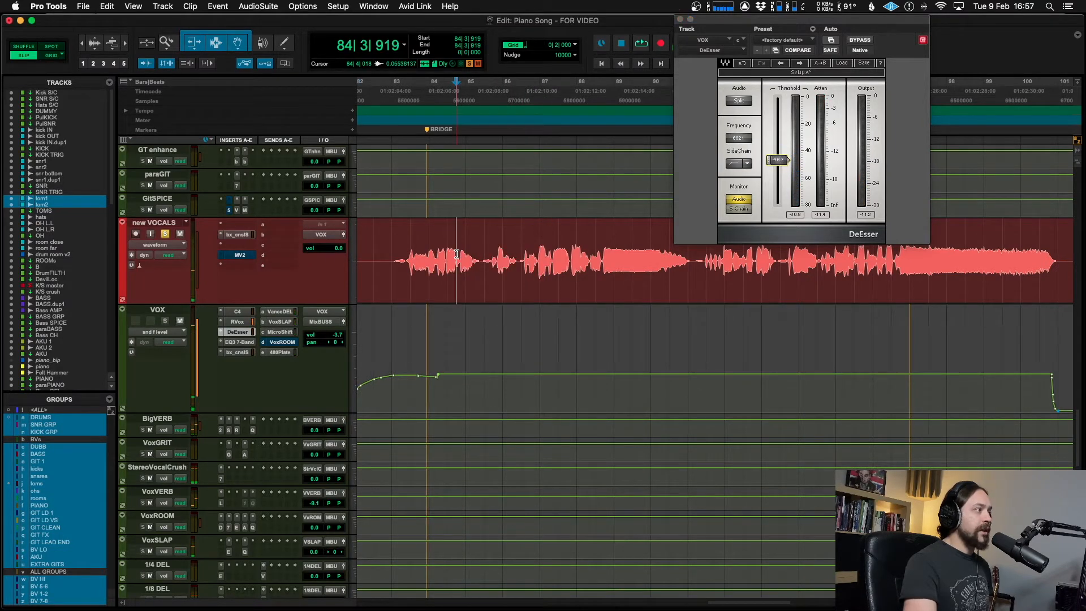
pyautogui.press('space')
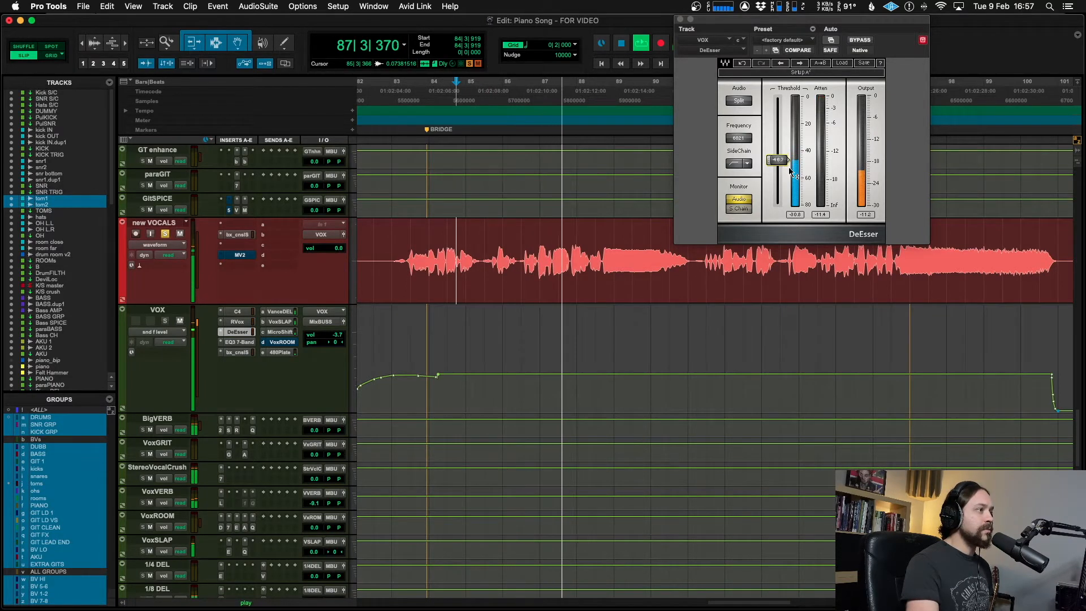
pyautogui.click(860, 40)
pyautogui.press('space')
pyautogui.press('space')
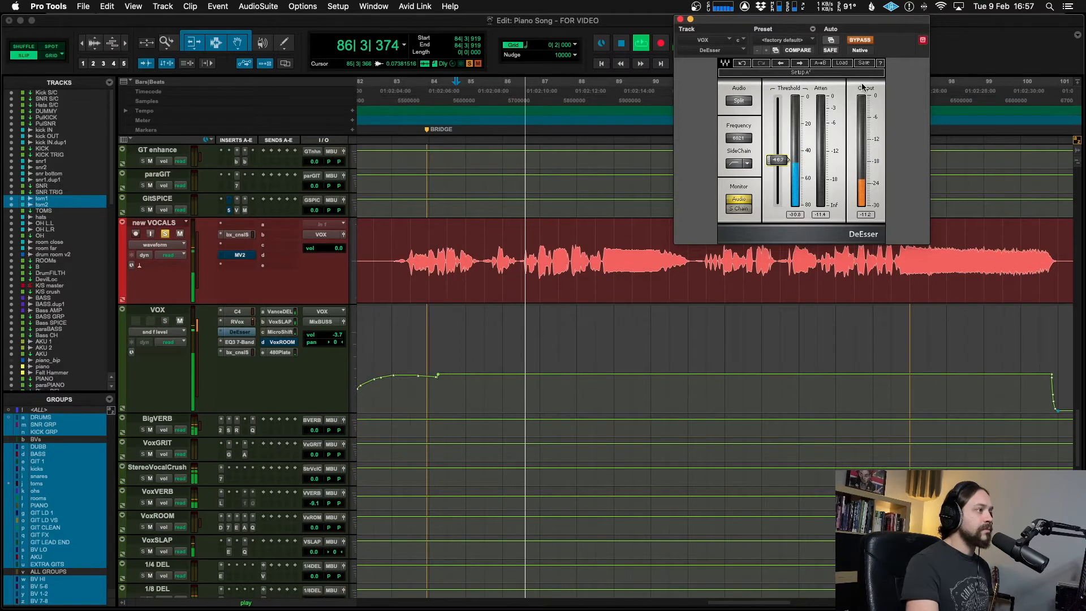
pyautogui.press('space')
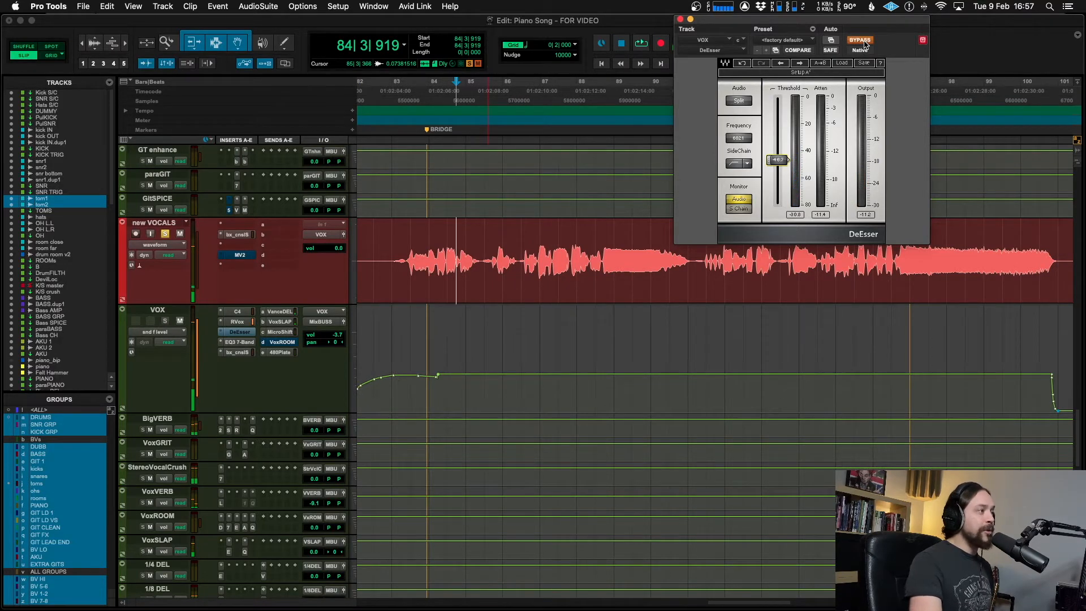
pyautogui.click(864, 42)
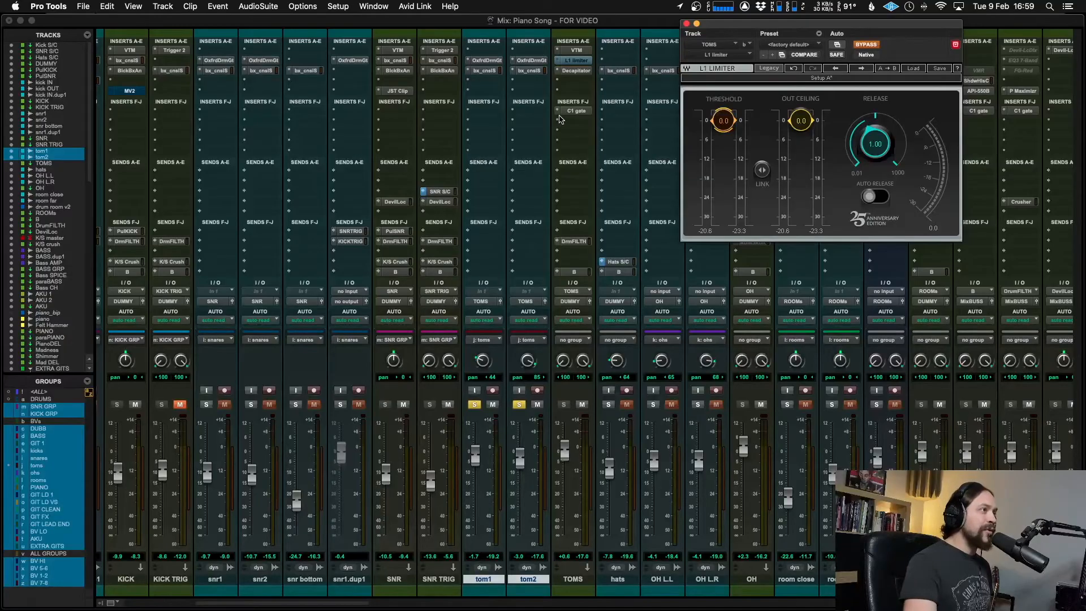
# Step: Activate the L1 limiter on TOMS, set its out ceiling to -1.0 and threshold to -0.6, and compare it with bypass
pyautogui.hscroll(1, 559, 120)
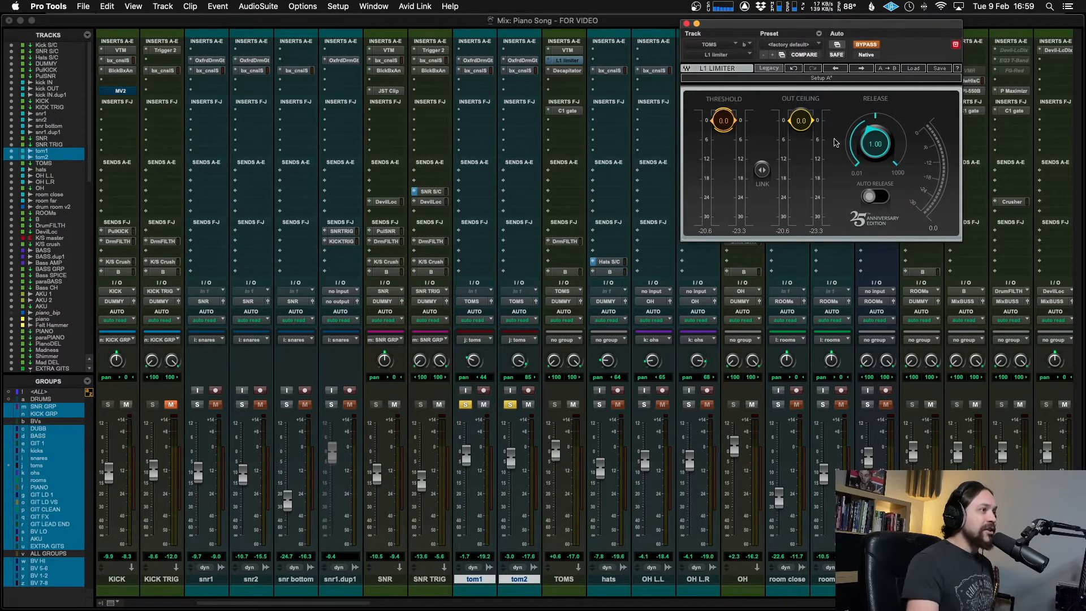
pyautogui.click(869, 45)
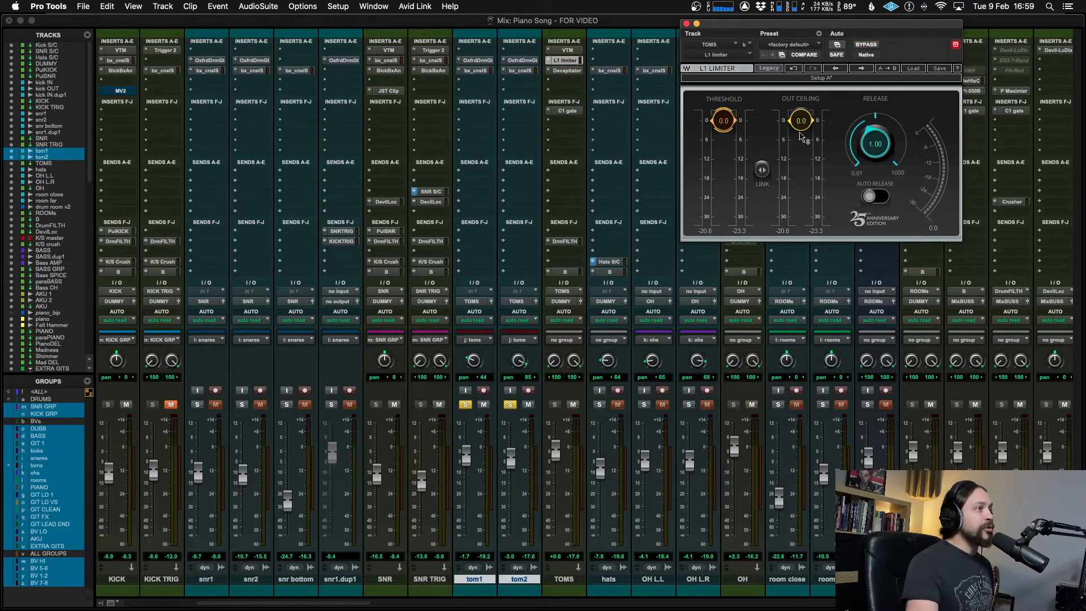
pyautogui.moveTo(806, 125); pyautogui.dragTo(806, 135)
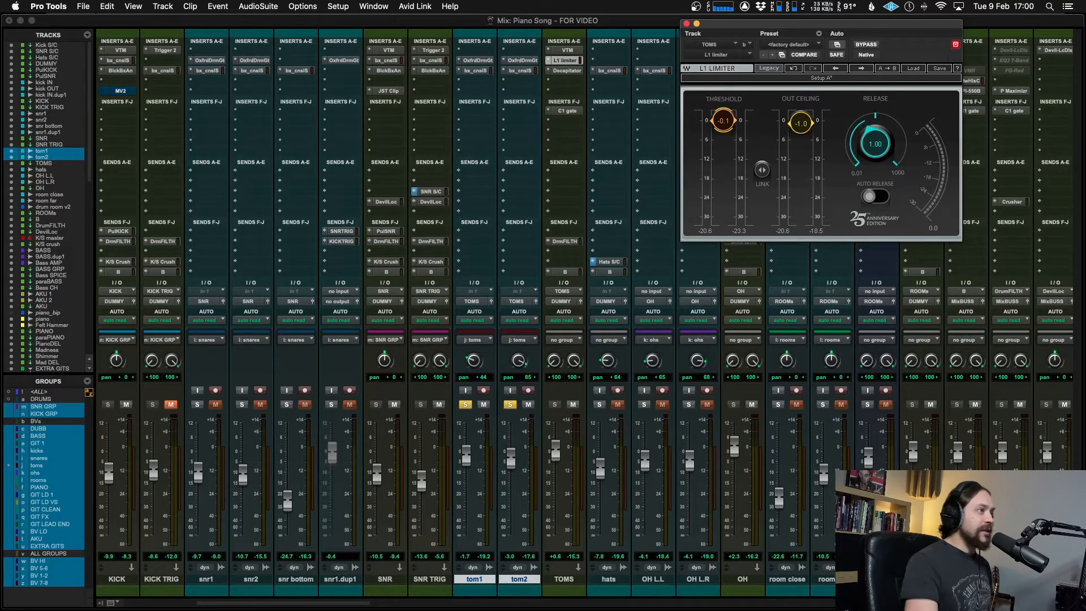
pyautogui.moveTo(724, 120); pyautogui.dragTo(835, 92)
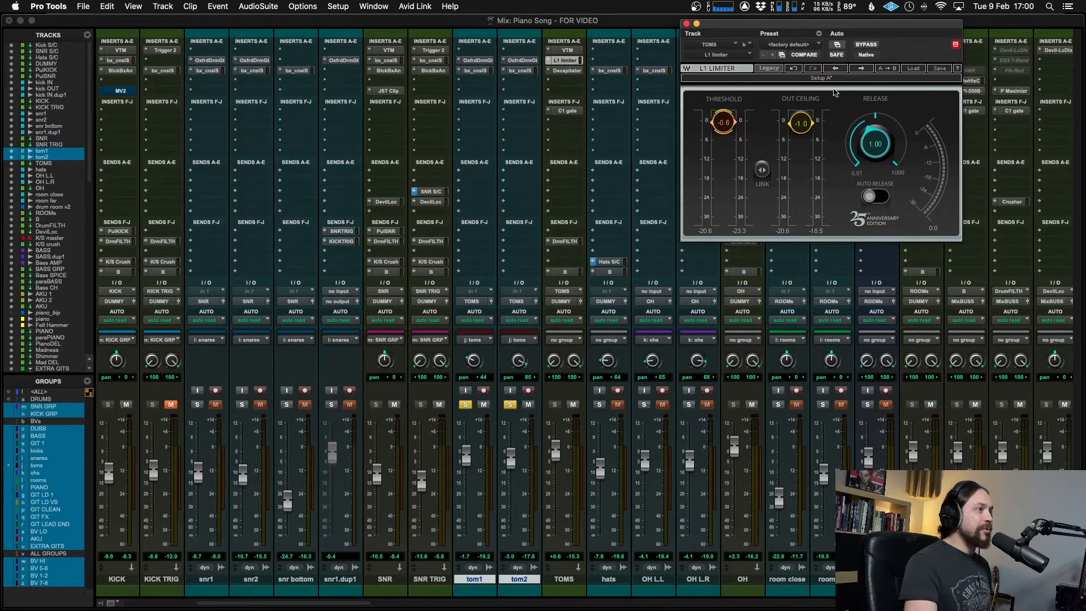
pyautogui.click(867, 45)
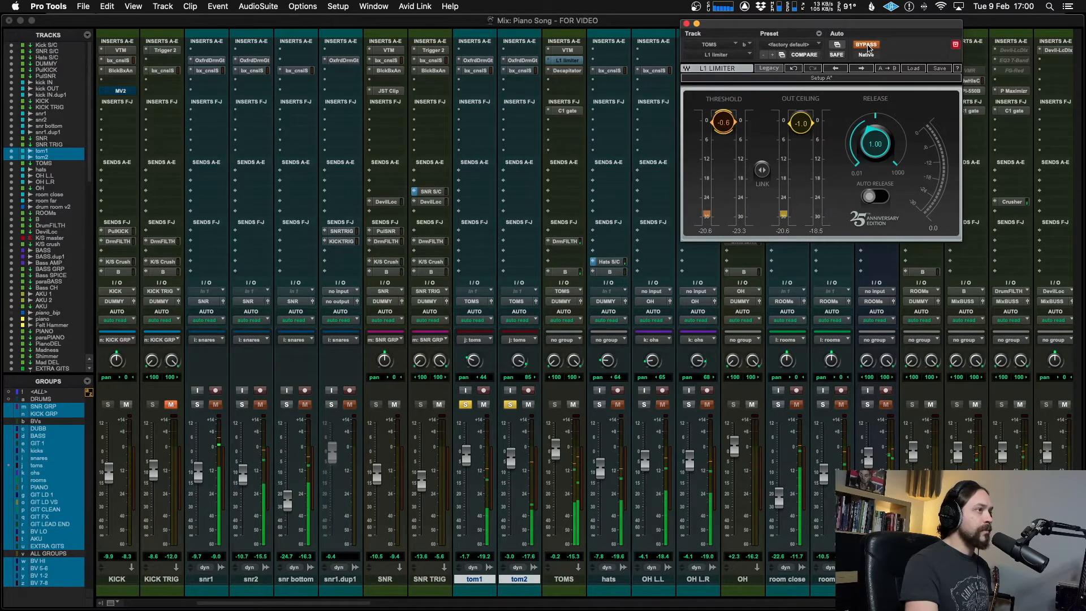
pyautogui.click(867, 45)
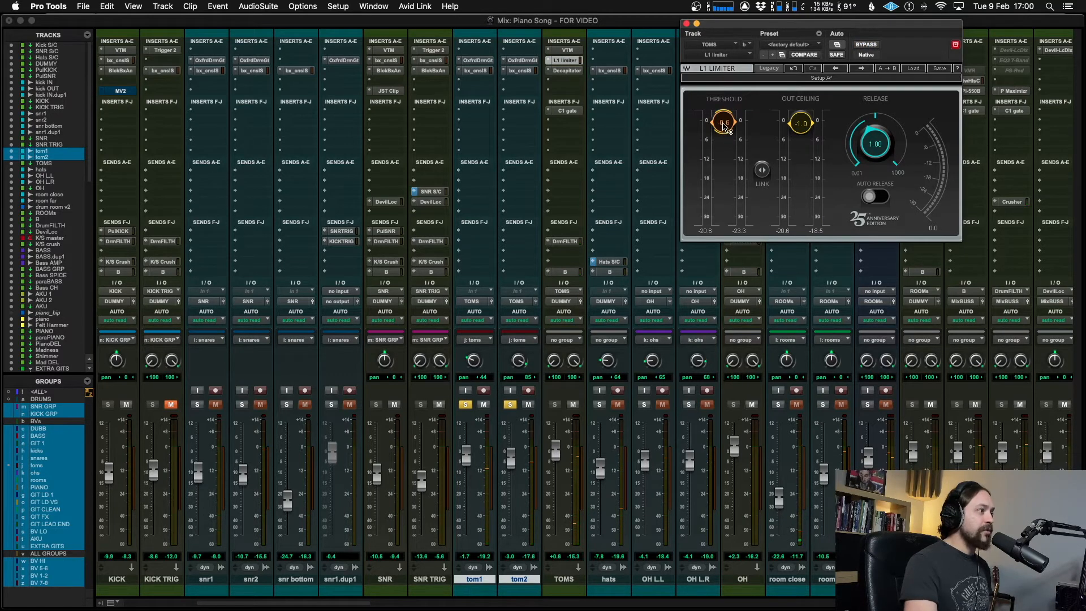
# Step: Set the L1 limiter's threshold to -6.9 and its out ceiling to -2.5, comparing the toms with bypass
pyautogui.moveTo(725, 125); pyautogui.dragTo(724, 142)
pyautogui.moveTo(799, 127); pyautogui.dragTo(799, 130)
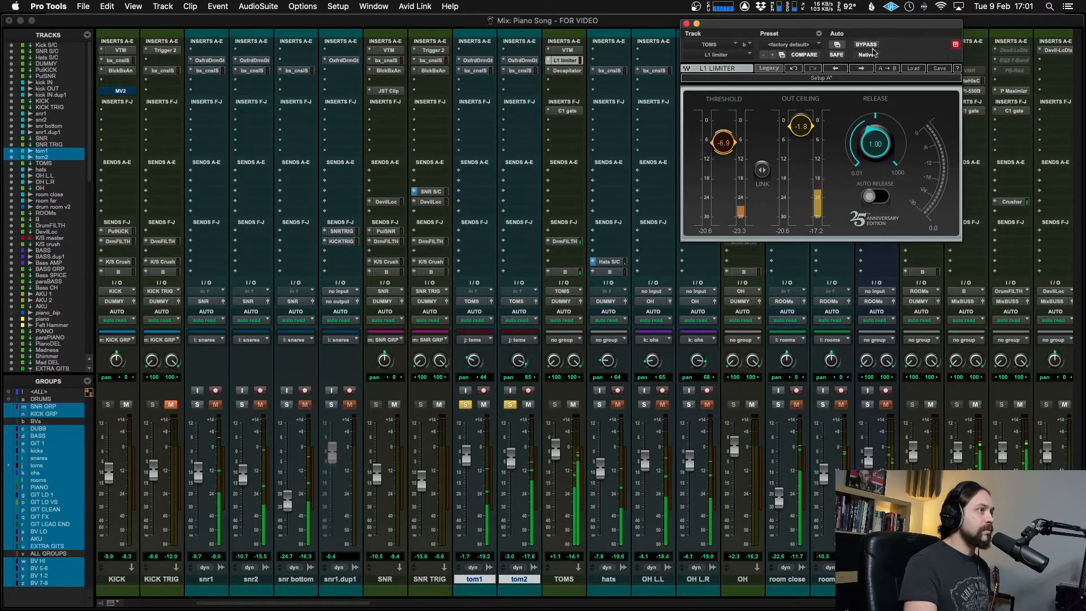
pyautogui.click(868, 45)
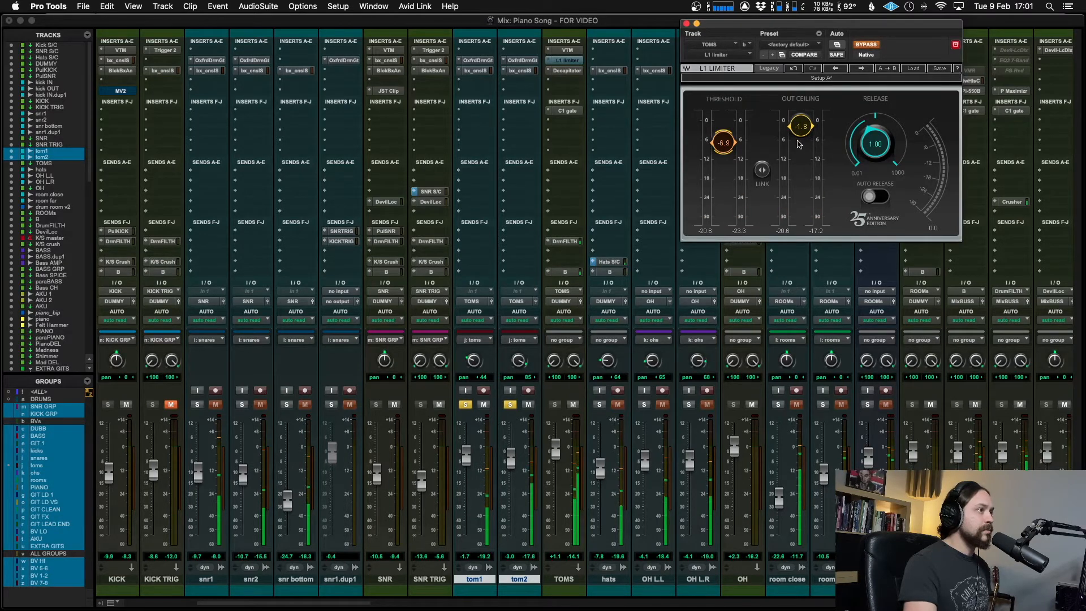
pyautogui.moveTo(800, 130); pyautogui.dragTo(800, 133)
pyautogui.click(867, 46)
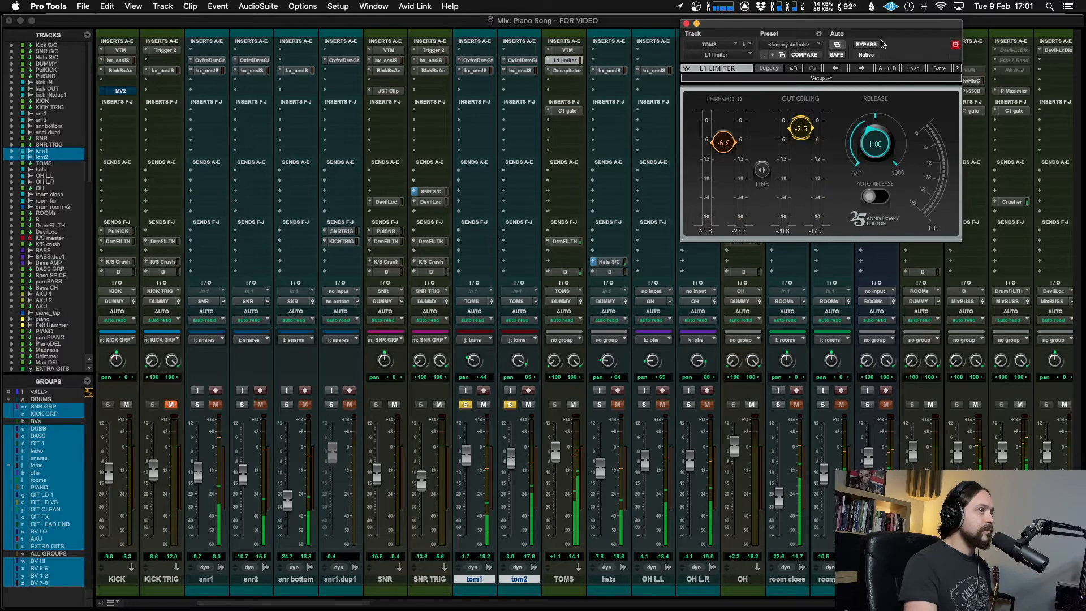
# Step: Lower the L1 limiter's out ceiling to -3.0 and then -3.4 while comparing the toms with bypass, and close the plug-in
pyautogui.moveTo(801, 129); pyautogui.dragTo(801, 132)
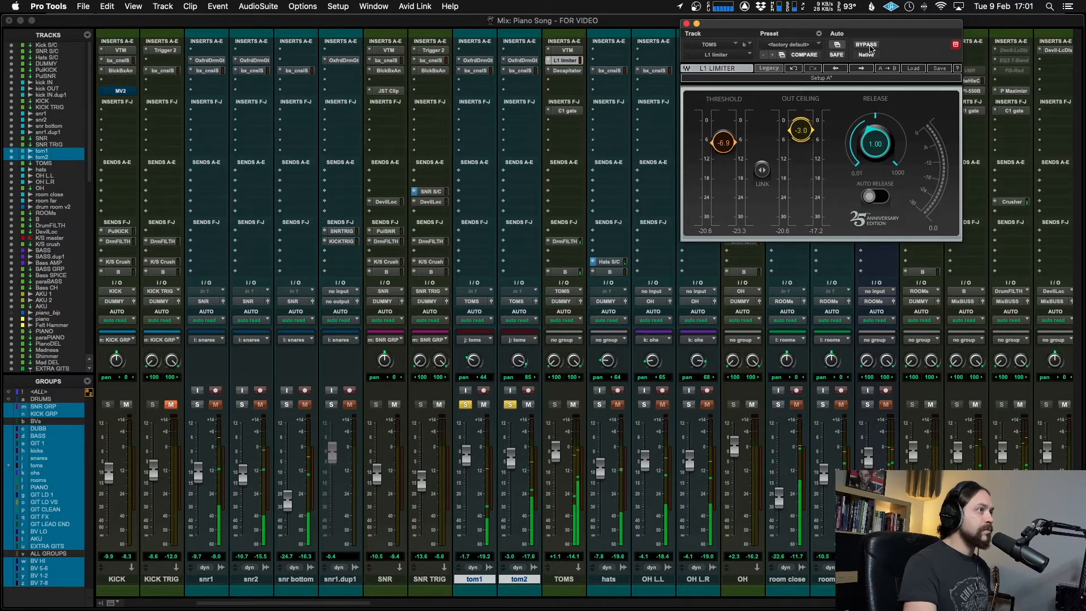
pyautogui.click(867, 46)
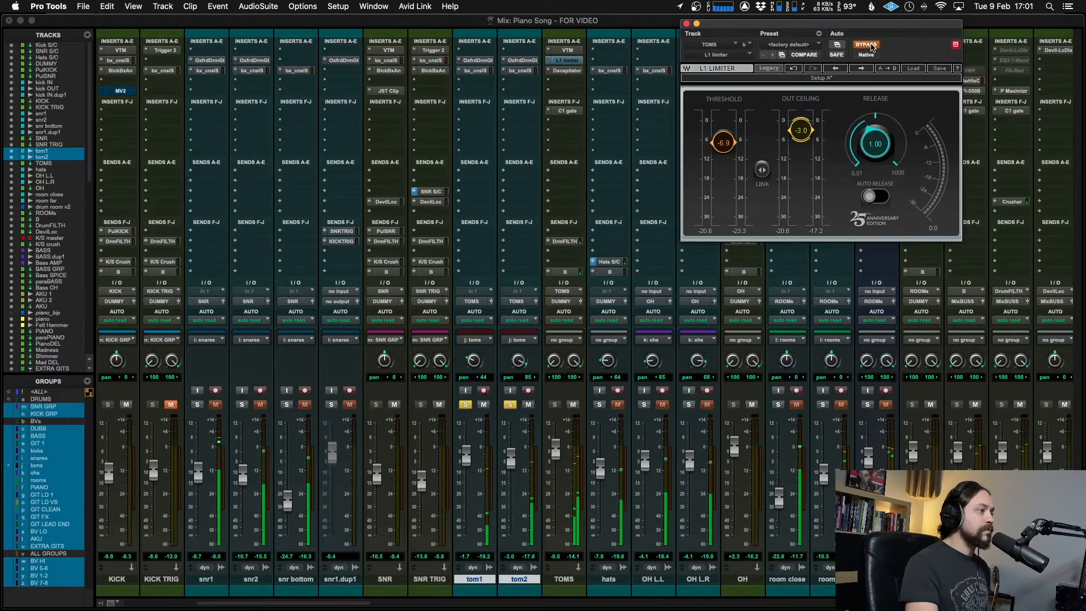
pyautogui.click(871, 47)
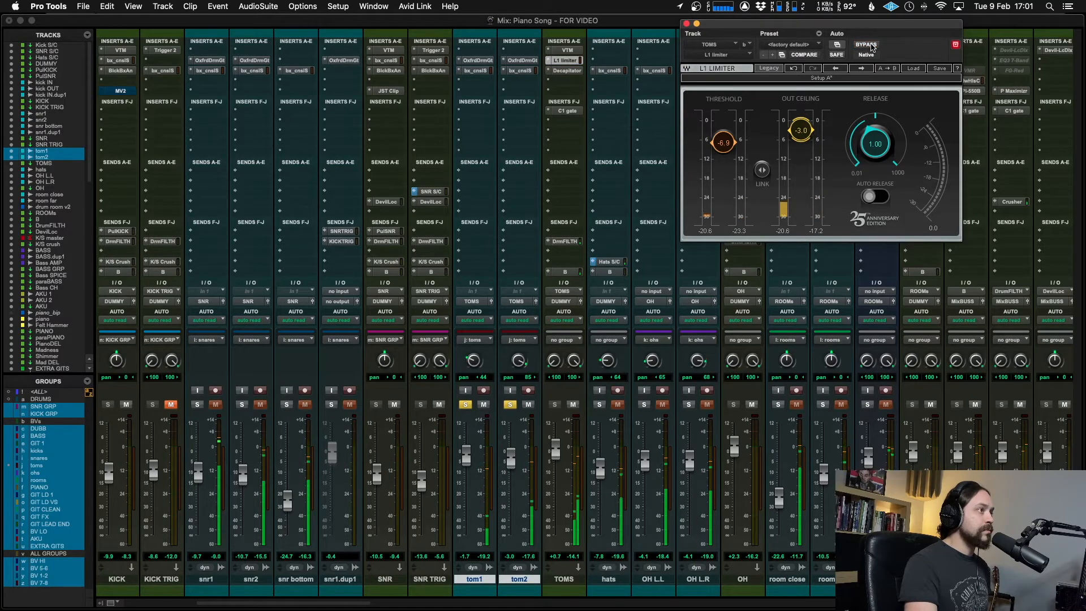
pyautogui.moveTo(805, 130); pyautogui.dragTo(805, 132)
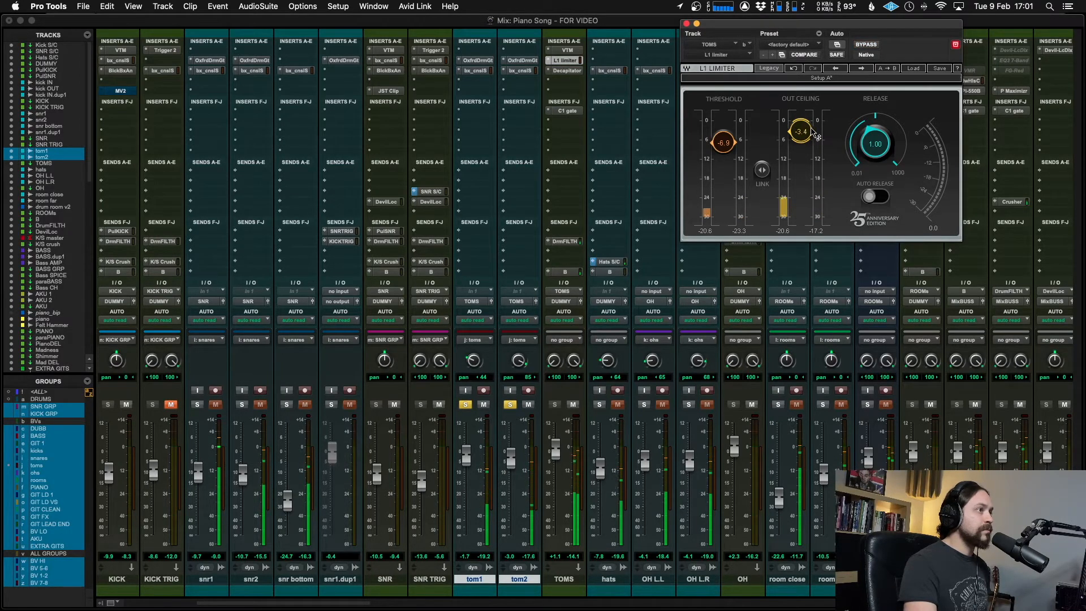
pyautogui.click(686, 24)
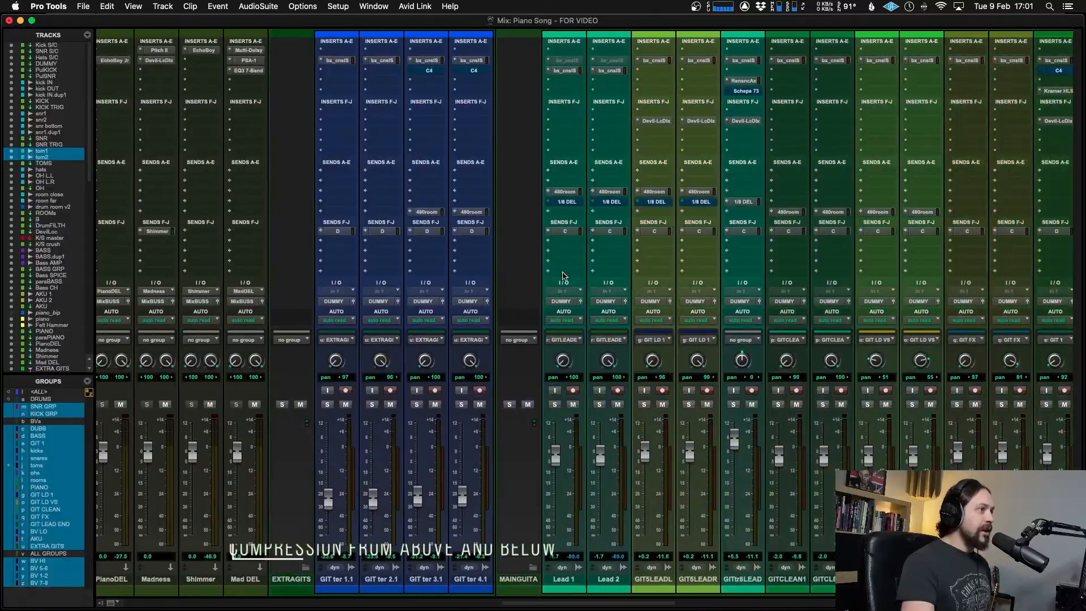
# Step: Move the MV2 plug-in from the nwVOCALS track to the VOX track's second insert, replacing RVox, and open it
pyautogui.hscroll(5, 567, 274)
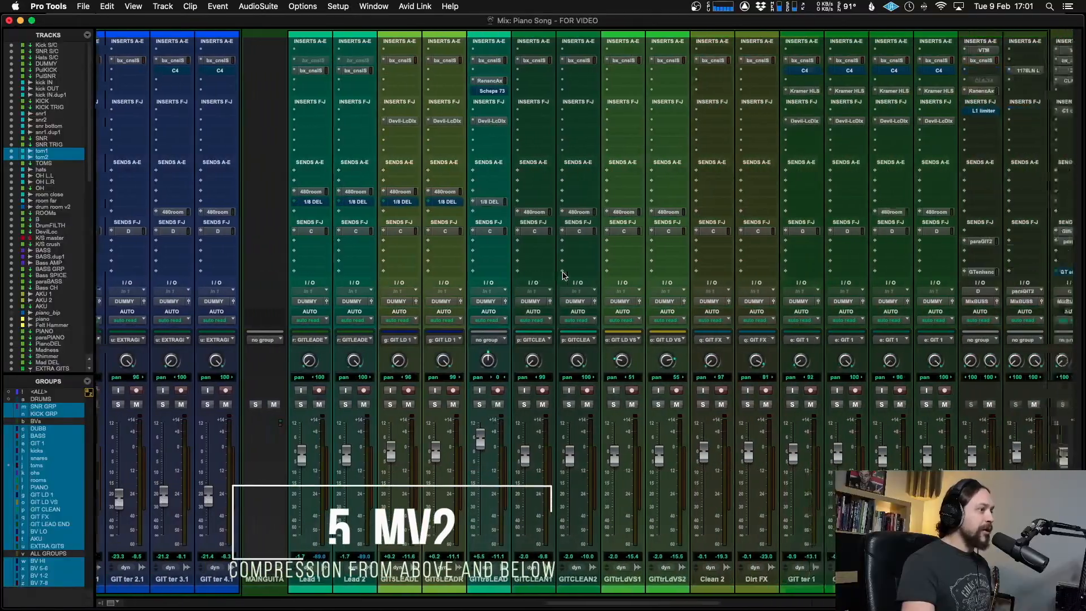
pyautogui.hscroll(4, 567, 274)
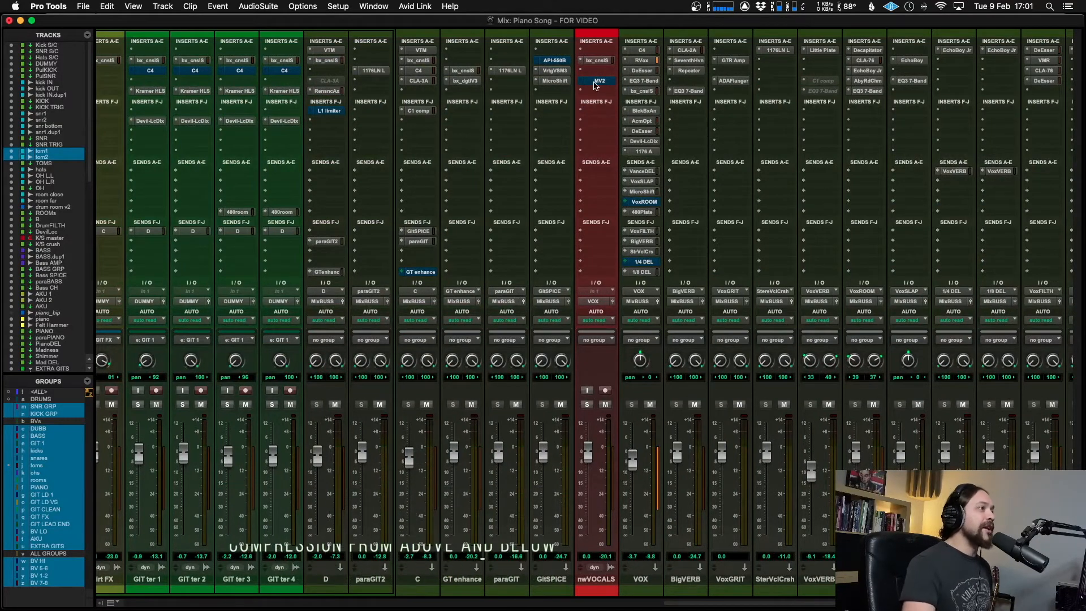
pyautogui.moveTo(595, 85); pyautogui.dragTo(642, 60)
pyautogui.click(642, 60)
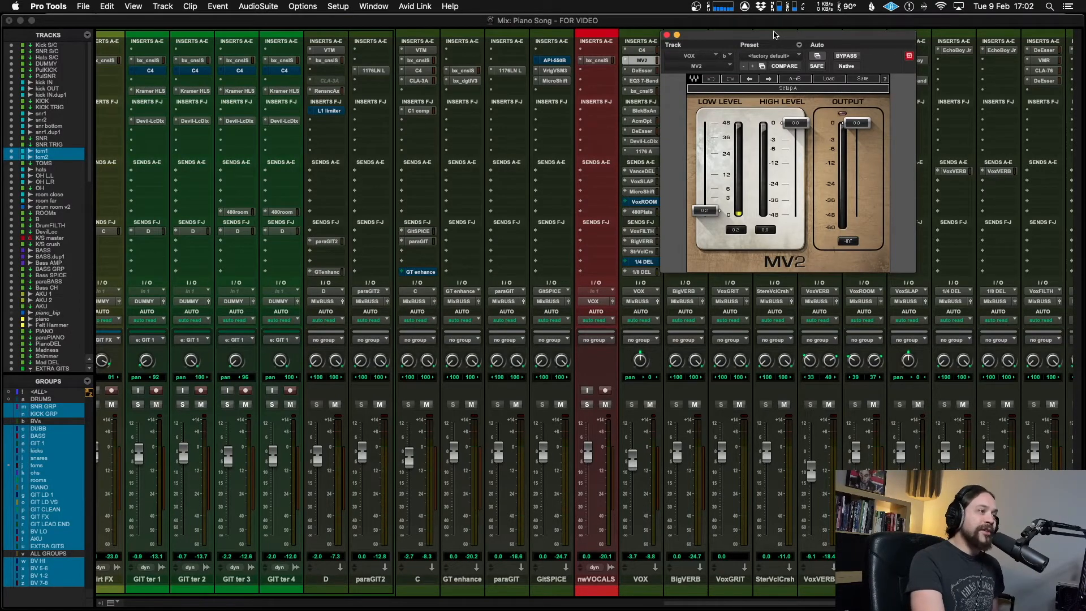
pyautogui.moveTo(774, 35); pyautogui.dragTo(783, 34)
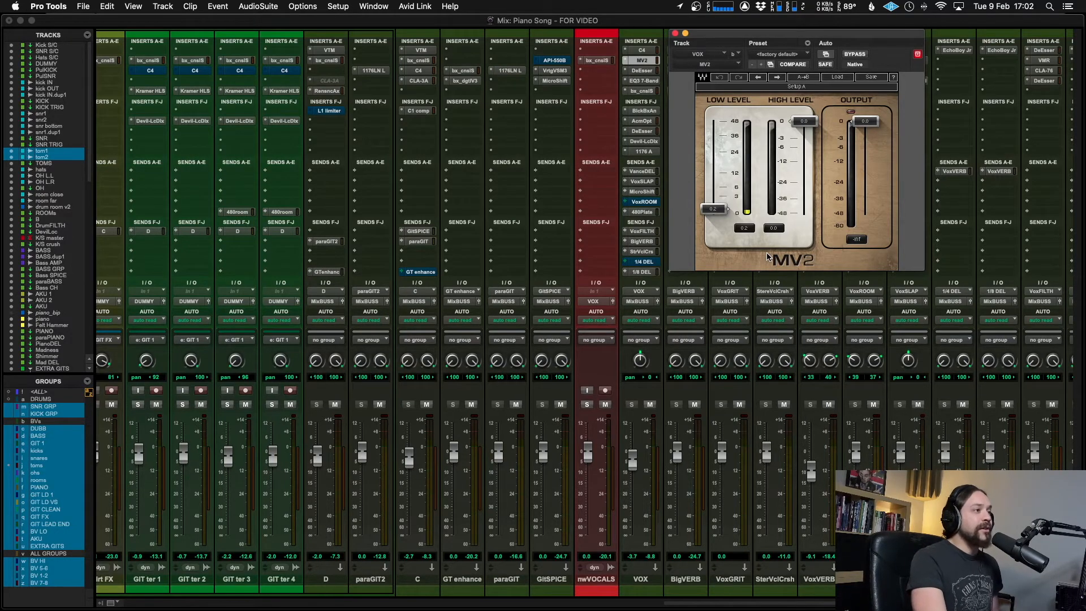
# Step: Set the MV2 low level to 0.0, keep its high level at 0.0, and raise the low level slightly
pyautogui.moveTo(714, 208); pyautogui.dragTo(714, 213)
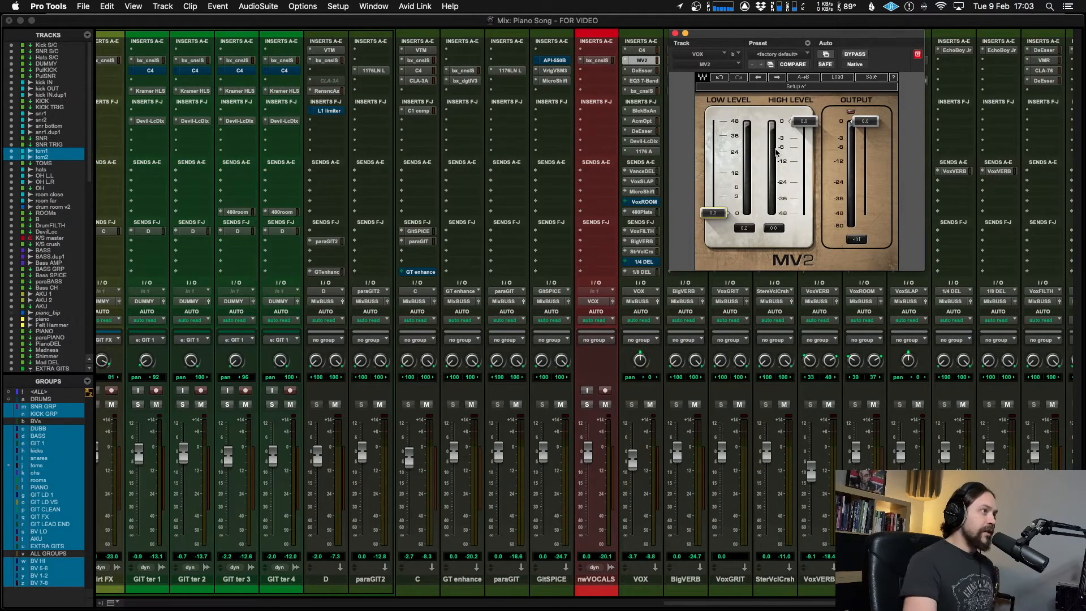
pyautogui.click(802, 122)
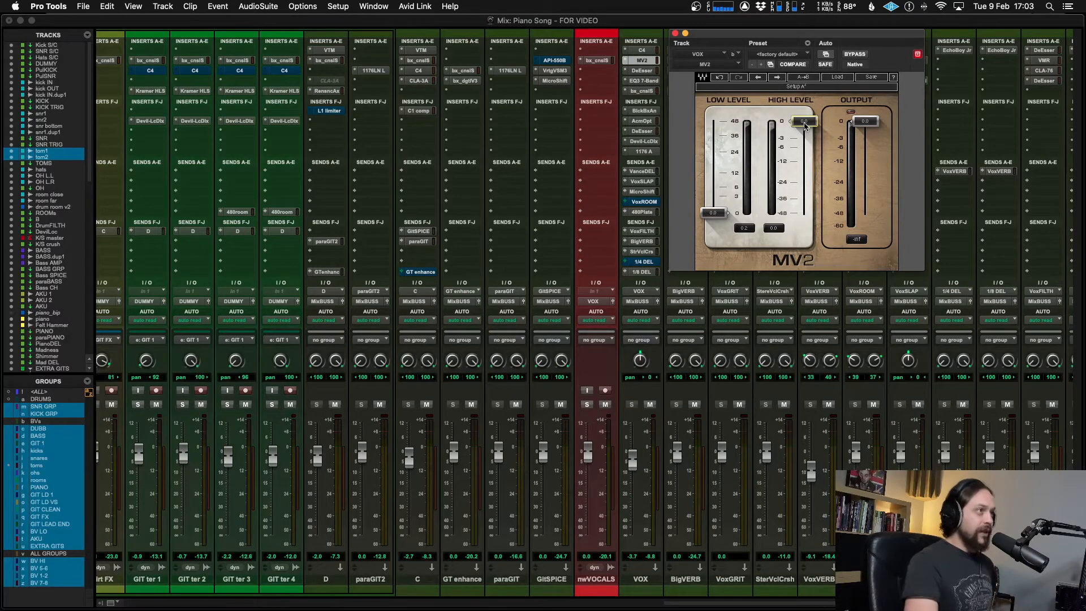
pyautogui.moveTo(803, 122)
pyautogui.mouseDown()
pyautogui.moveTo(803, 139)
pyautogui.moveTo(802, 121)
pyautogui.mouseUp()
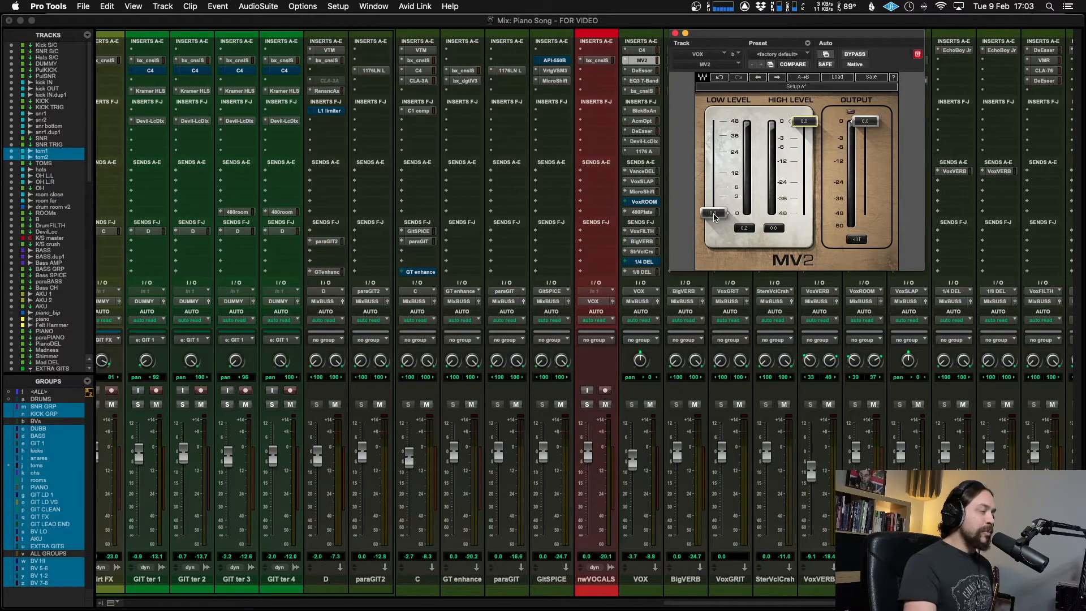
pyautogui.moveTo(711, 216); pyautogui.dragTo(713, 202)
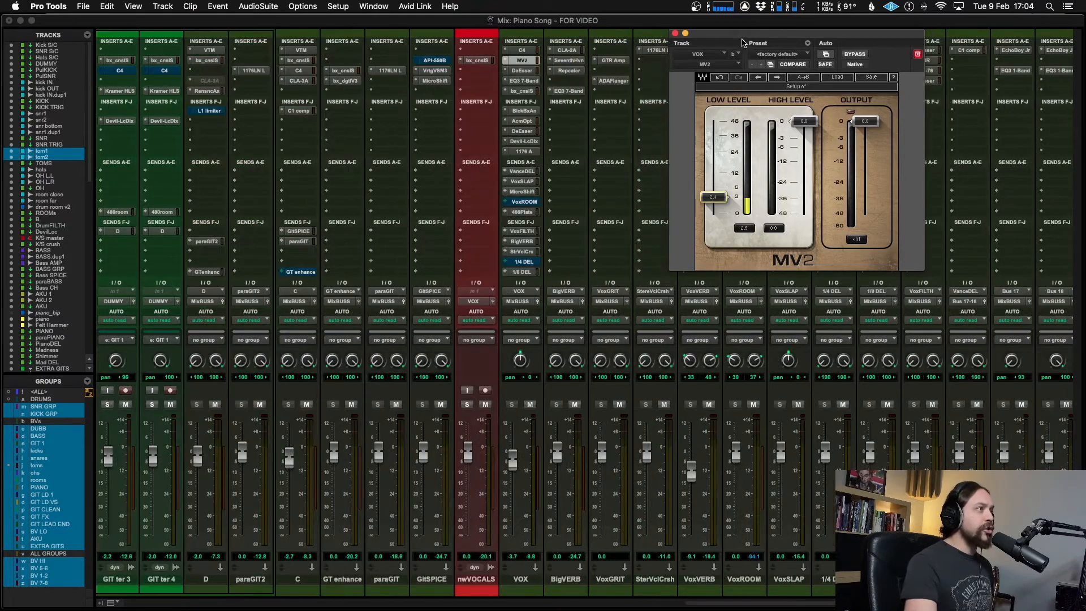
# Step: Solo the nwVOCALS track and bring its clip at the VS2 marker into view in the Edit window
pyautogui.moveTo(743, 42); pyautogui.dragTo(731, 44)
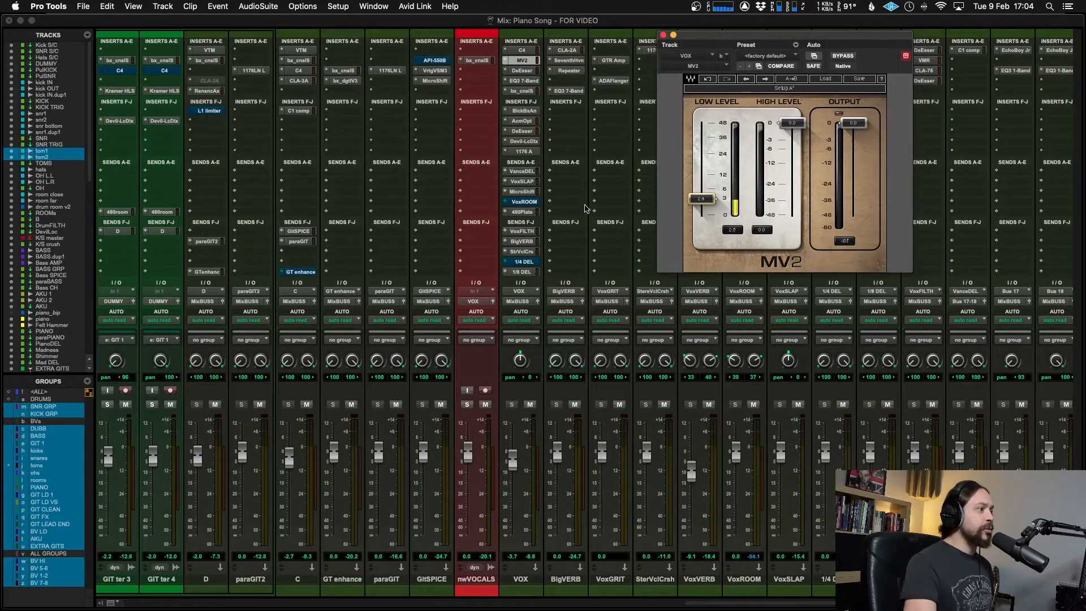
pyautogui.click(467, 404)
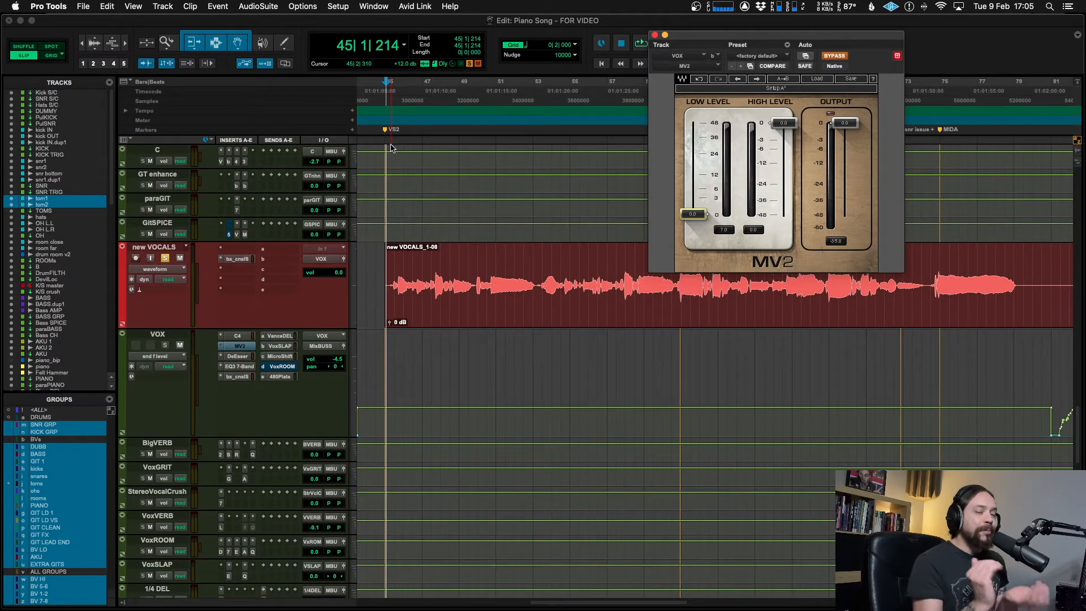
pyautogui.hscroll(1, 391, 147)
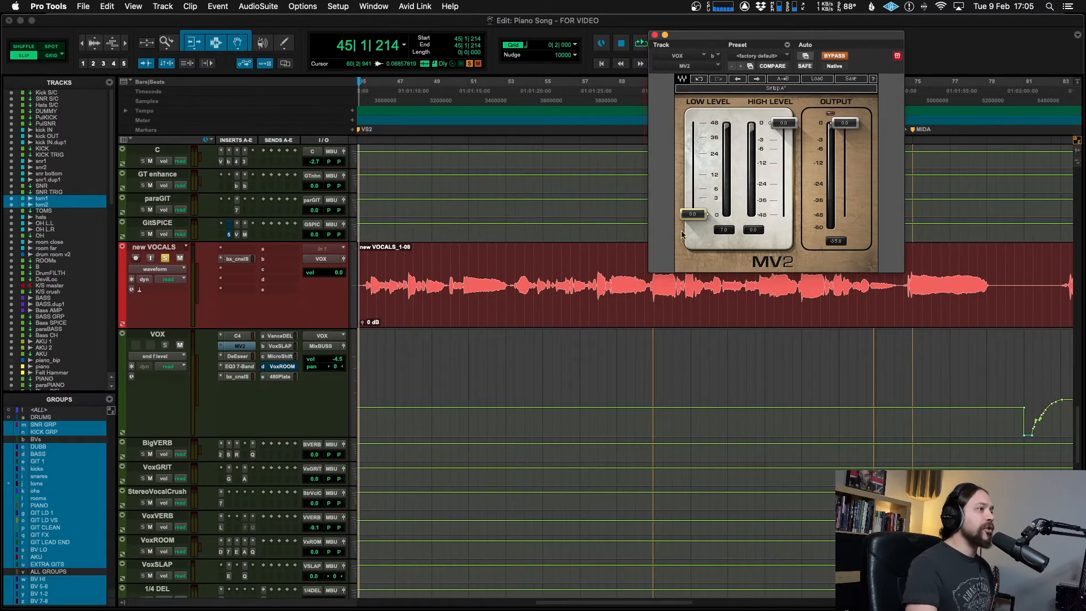
pyautogui.hscroll(-5, 572, 217)
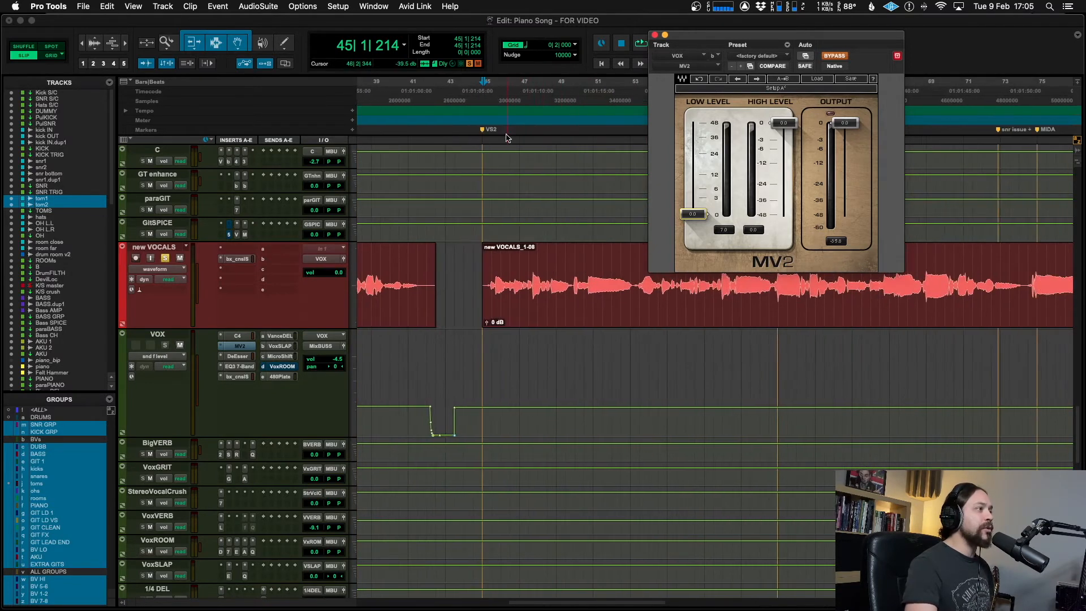
pyautogui.scroll(-1, 496, 240)
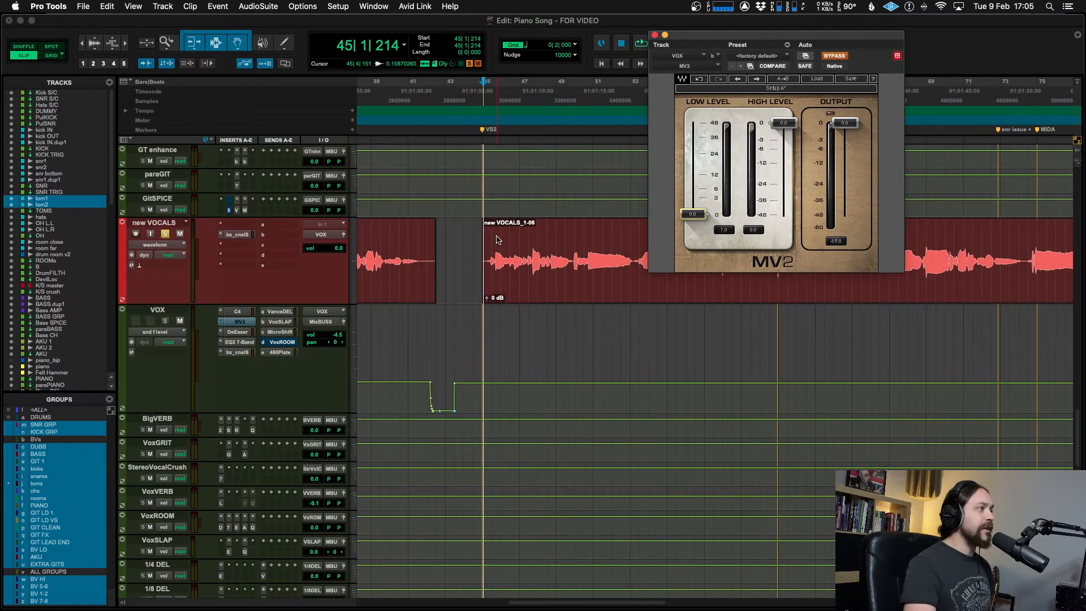
# Step: Play the soloed vocal from the VS2 marker with MV2 bypassed and move the plug-in window slightly aside
pyautogui.press('space')
pyautogui.moveTo(723, 52); pyautogui.dragTo(732, 35)
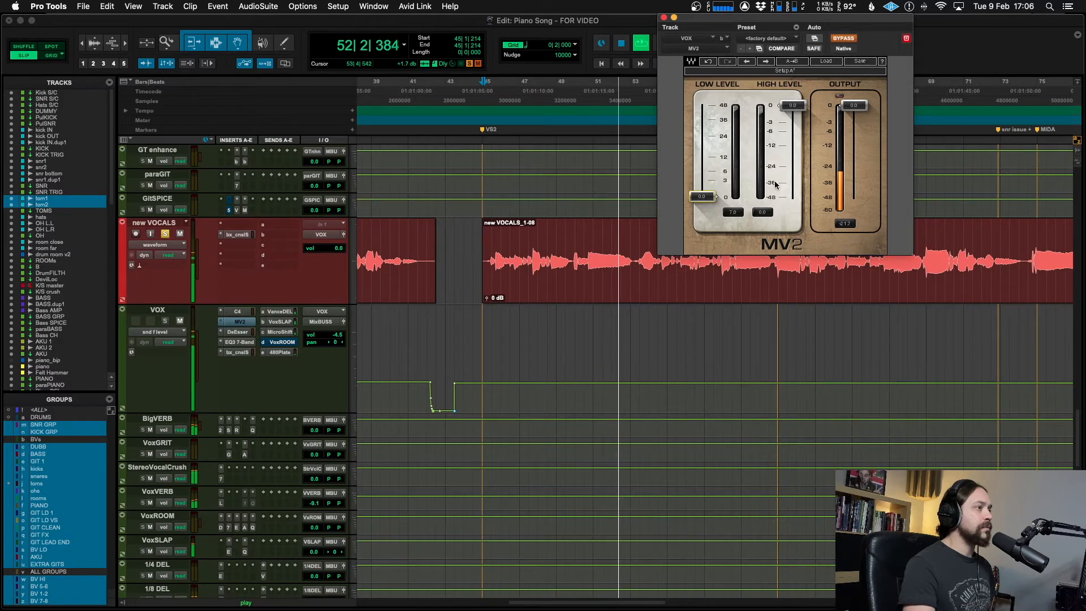
pyautogui.press('space')
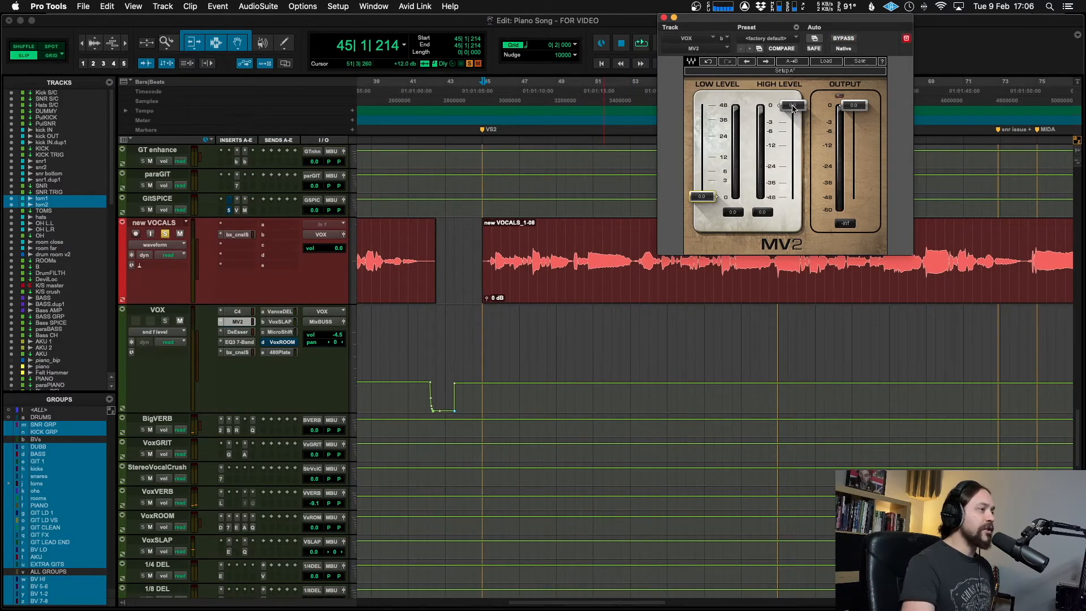
# Step: During playback, set the MV2 low level to 12.2 and high level to -10.2, lowering the output to compensate
pyautogui.press('space')
pyautogui.moveTo(794, 108); pyautogui.dragTo(793, 135)
pyautogui.moveTo(702, 196); pyautogui.dragTo(702, 153)
pyautogui.moveTo(854, 105); pyautogui.dragTo(794, 141)
pyautogui.moveTo(702, 154); pyautogui.dragTo(702, 157)
pyautogui.moveTo(854, 127); pyautogui.dragTo(854, 135)
# Step: Compare the vocal with MV2 bypassed and active, and trim the plug-in's output slightly further down
pyautogui.click(844, 39)
pyautogui.click(845, 39)
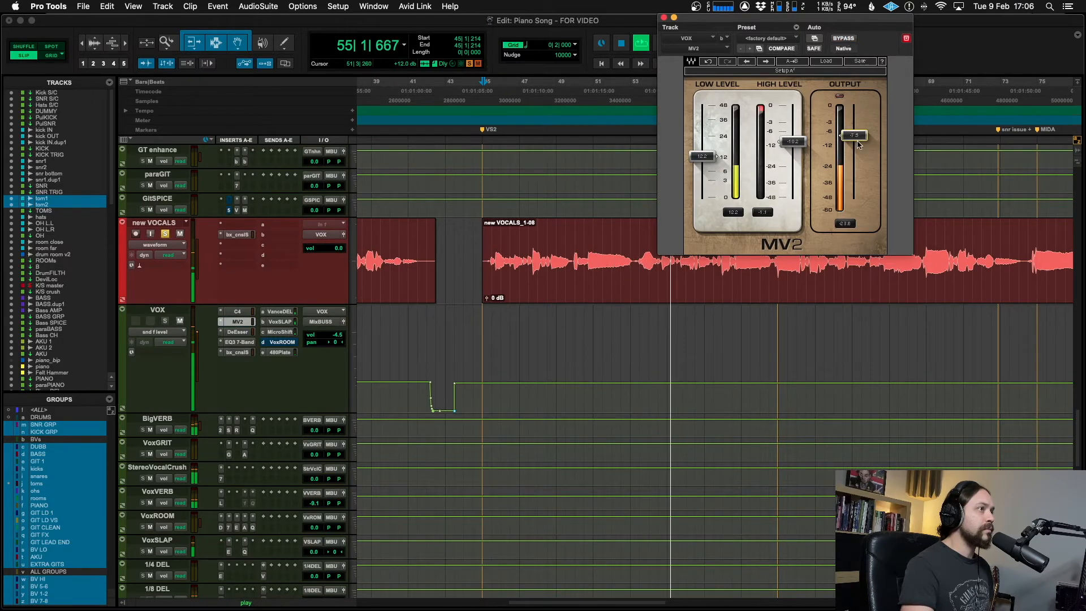
pyautogui.moveTo(854, 136); pyautogui.dragTo(855, 137)
pyautogui.press('space')
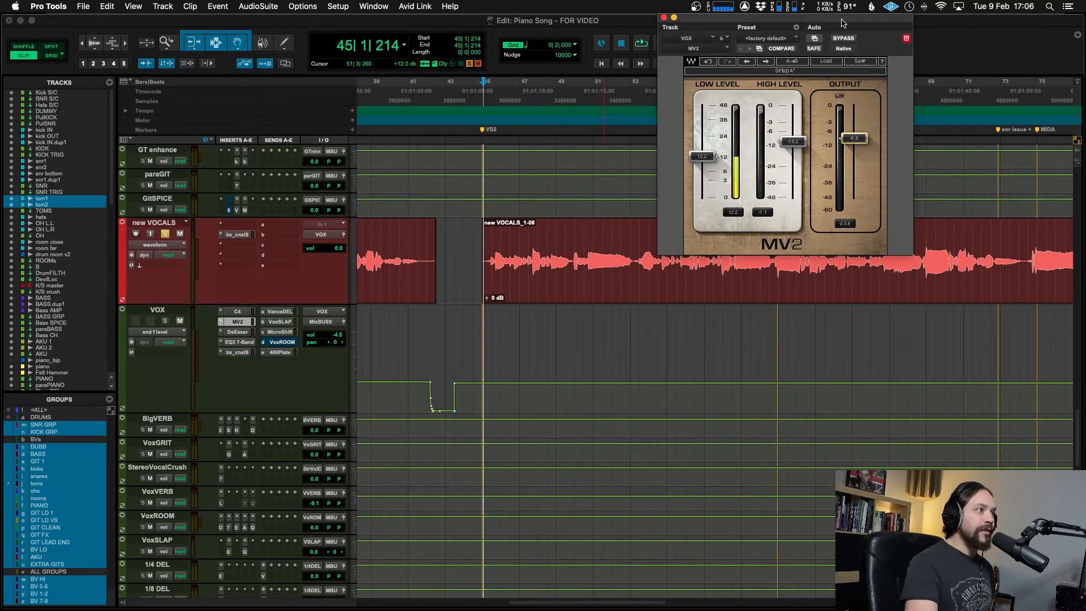
pyautogui.moveTo(855, 137); pyautogui.dragTo(856, 138)
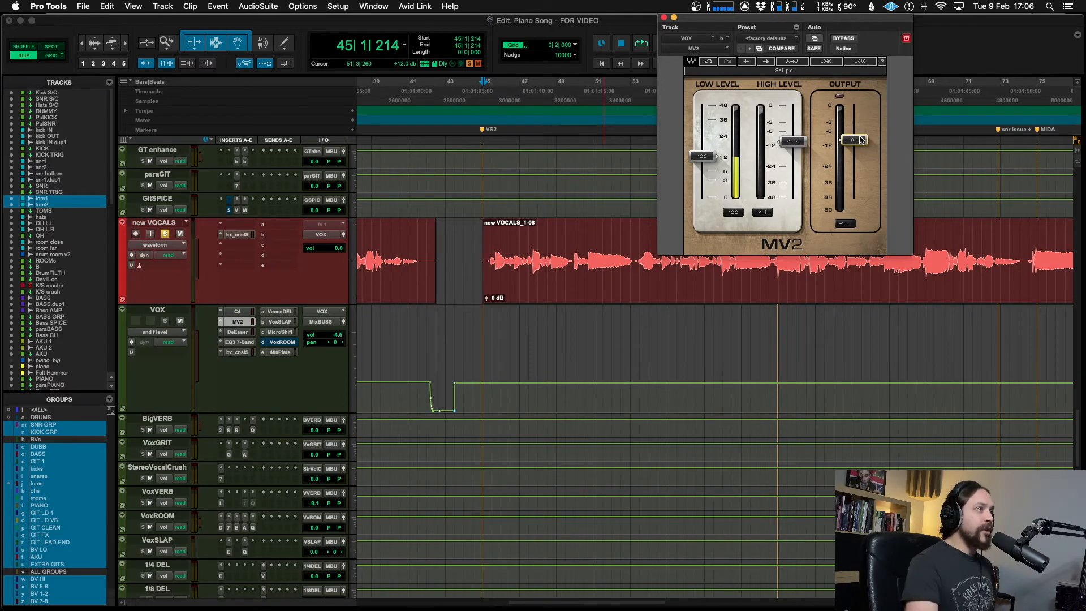
# Step: Play the vocal from VS2 with MV2 bypassed and active, reduce its output a touch, and close the plug-in
pyautogui.click(843, 39)
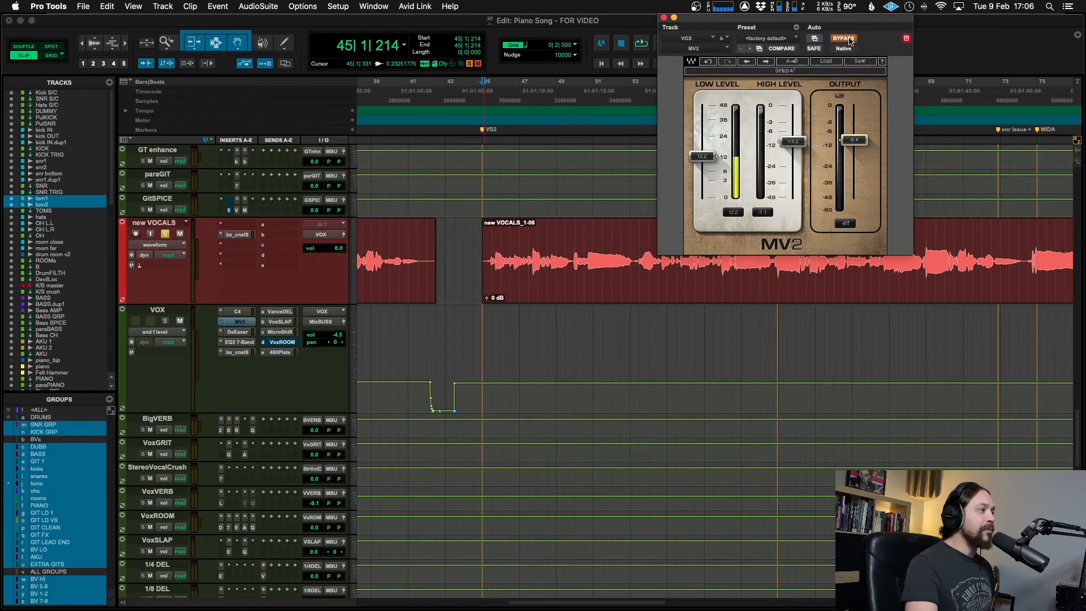
pyautogui.press('space')
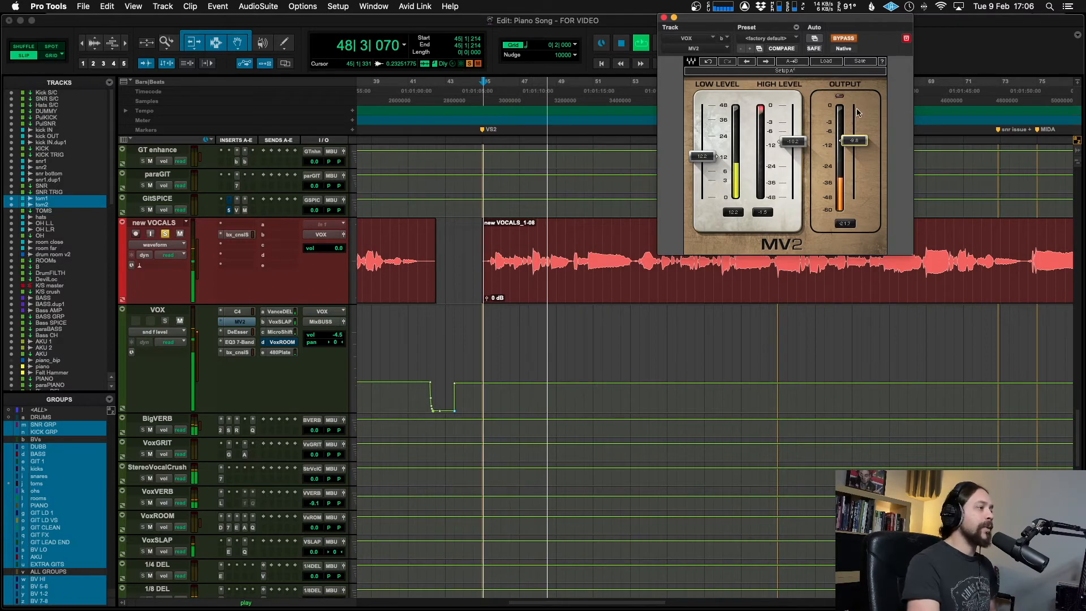
pyautogui.press('space')
pyautogui.press('space')
pyautogui.click(843, 38)
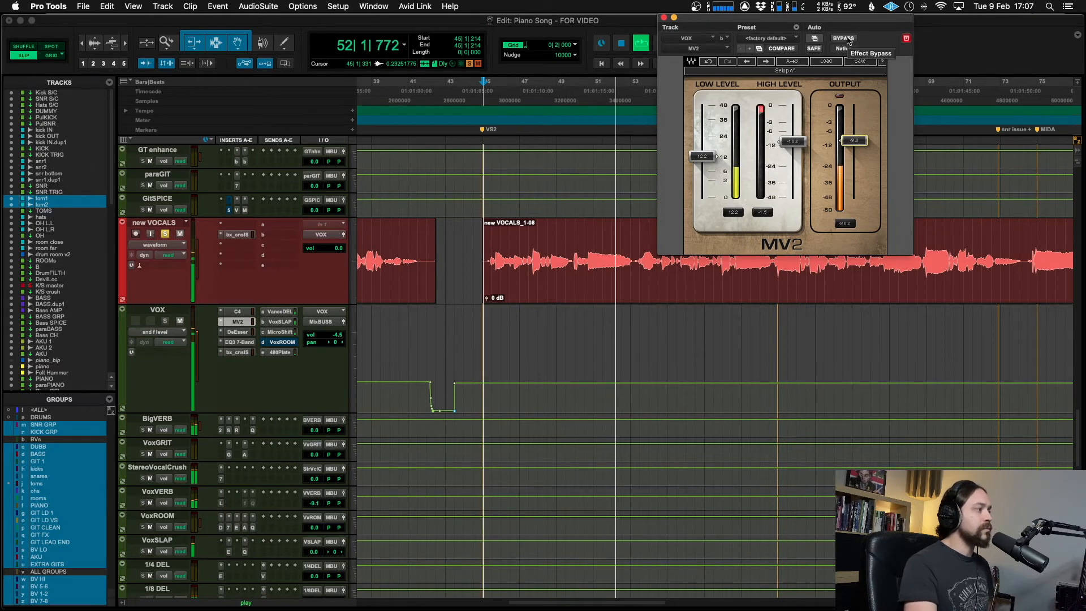
pyautogui.press('space')
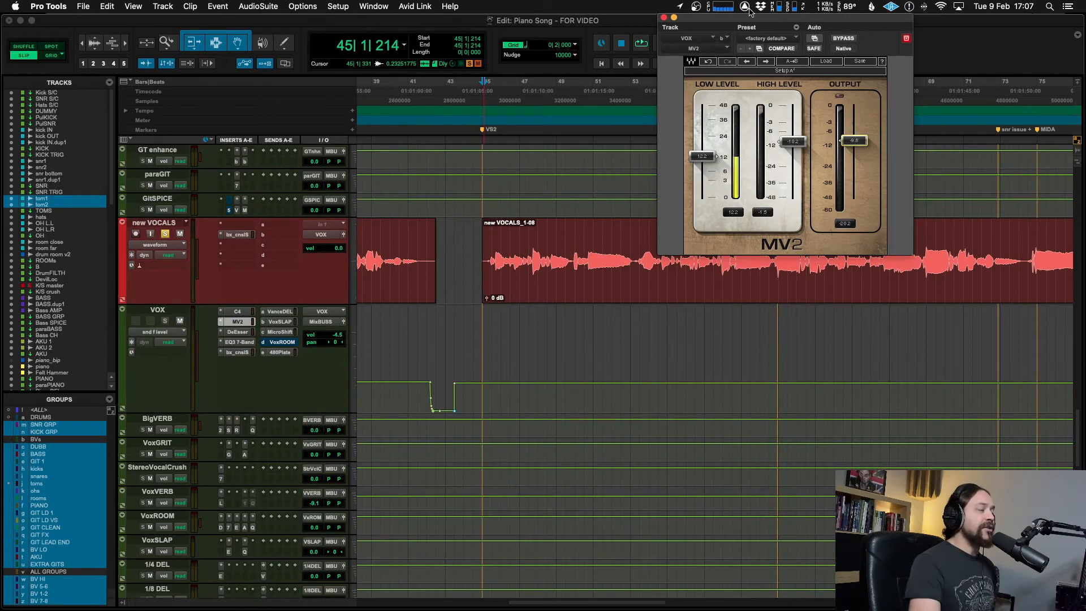
pyautogui.click(664, 18)
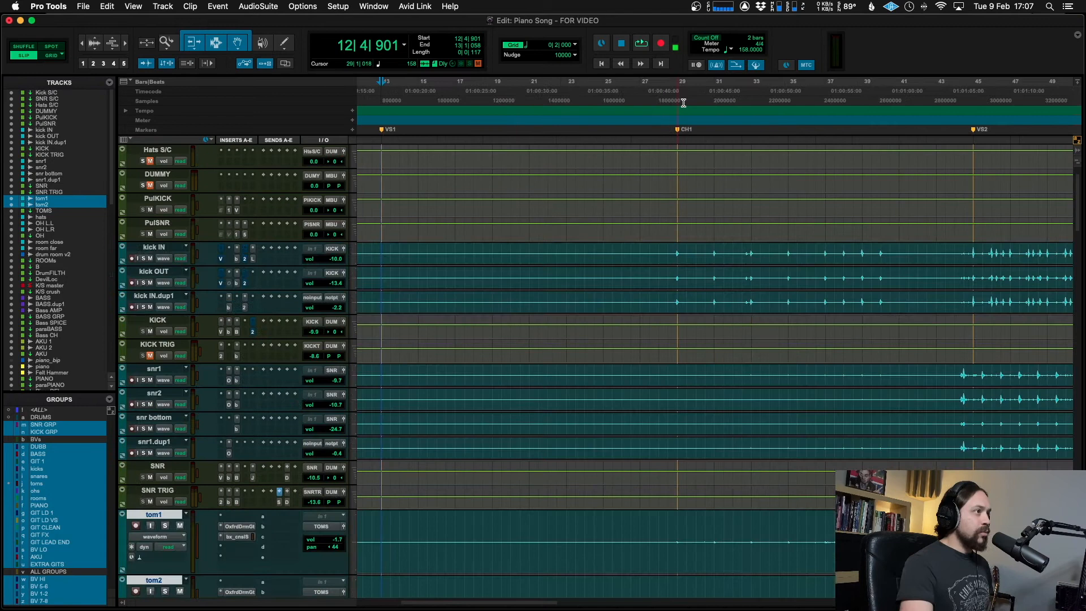
# Step: Select and enlarge the kick IN track, solo the kick tracks, and bring their hits at the VS2 marker into view
pyautogui.click(679, 104)
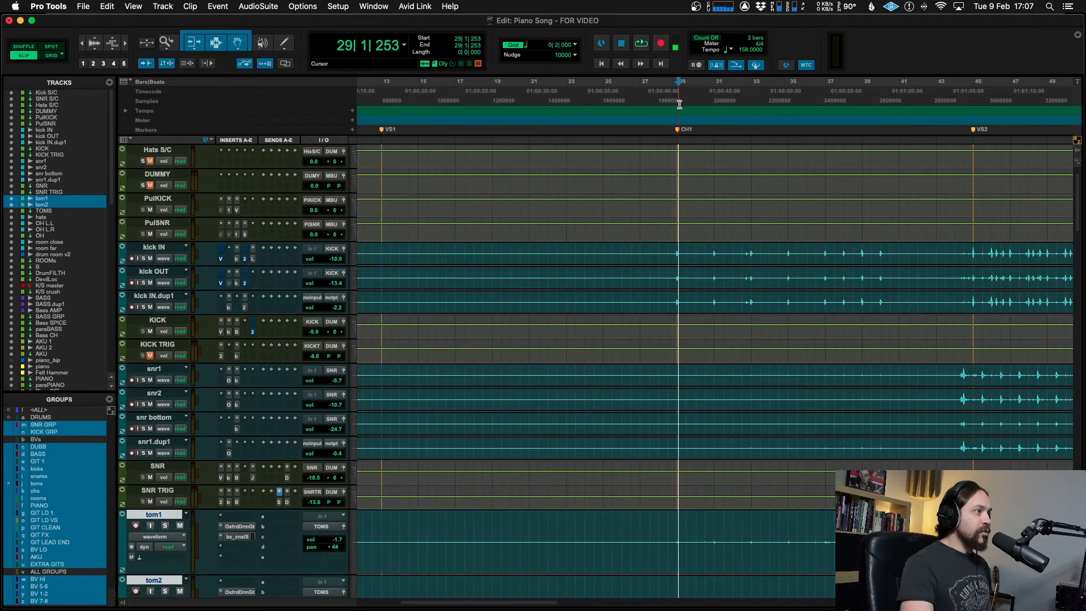
pyautogui.scroll(-1, 723, 245)
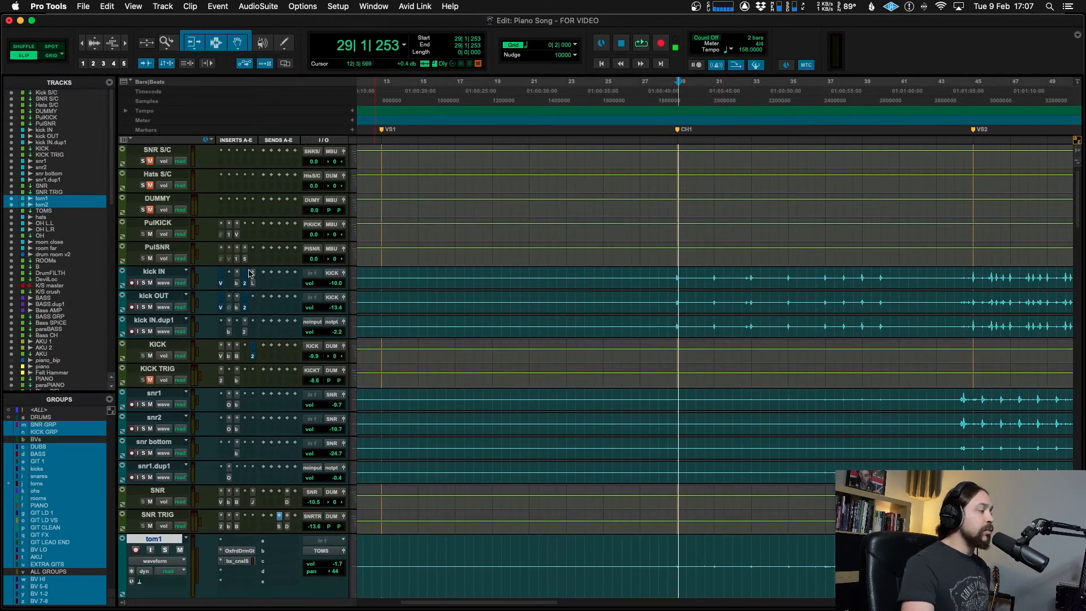
pyautogui.click(161, 272)
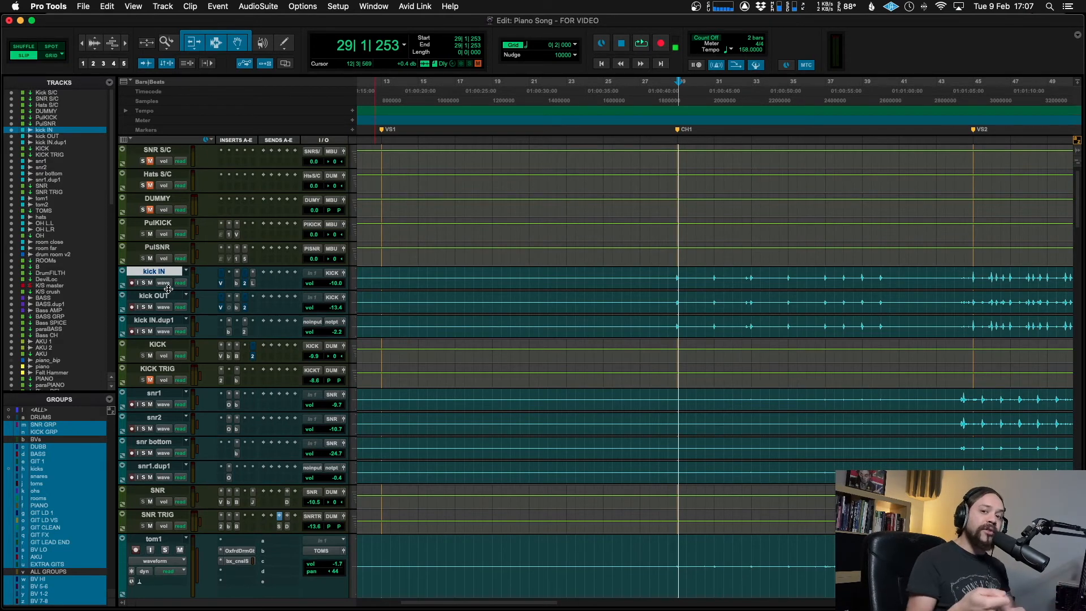
pyautogui.hscroll(5, 399, 347)
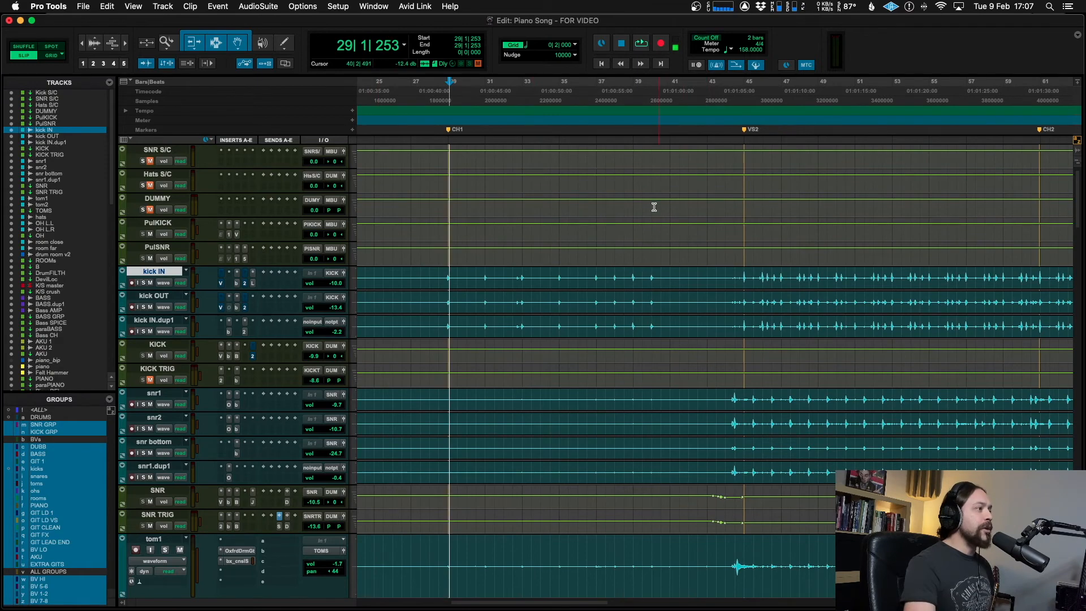
pyautogui.hscroll(2, 651, 206)
pyautogui.hscroll(5, 659, 208)
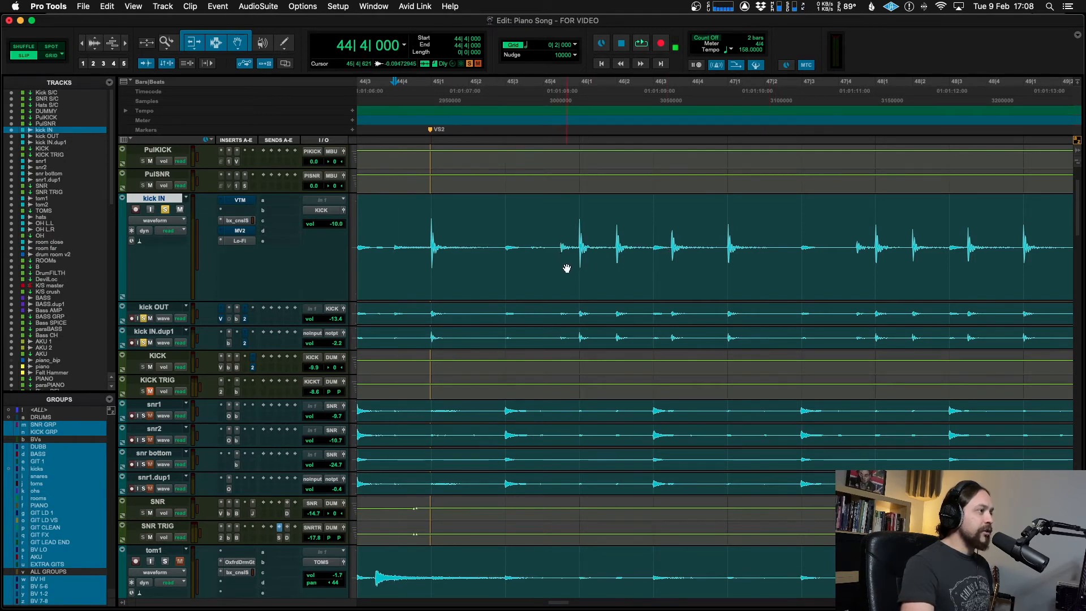
pyautogui.hscroll(2, 866, 266)
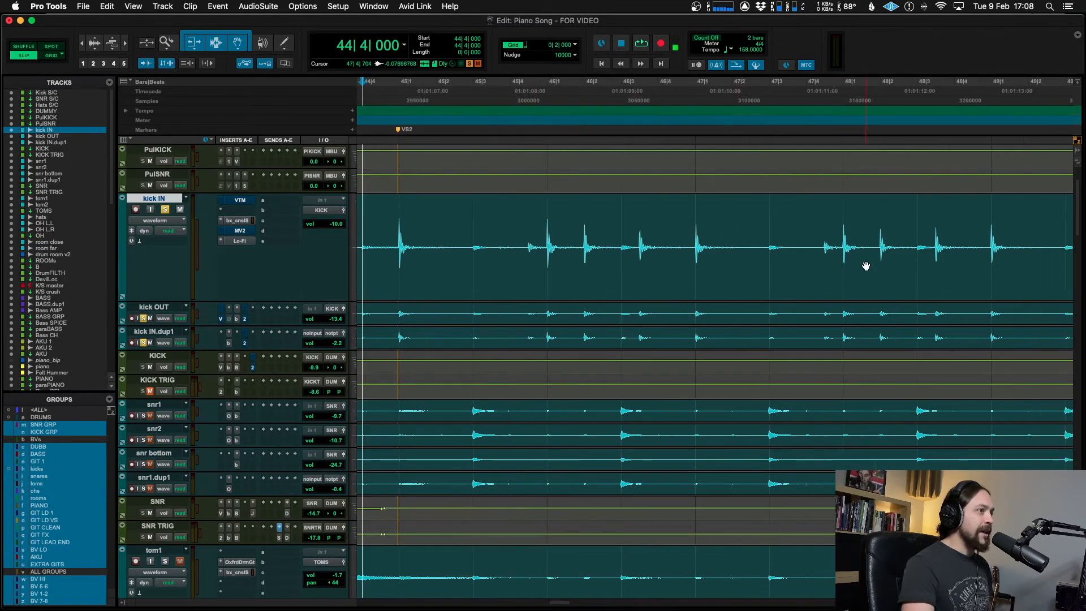
# Step: Play the soloed kick tracks from just before the VS2 marker
pyautogui.click(414, 106)
pyautogui.press('space')
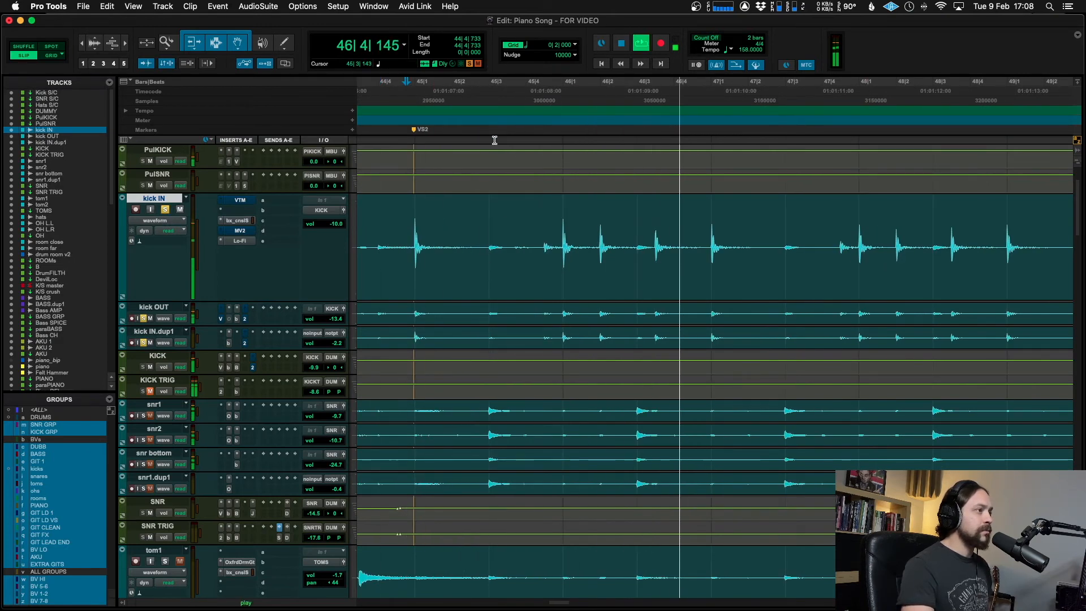
pyautogui.hscroll(3, 495, 140)
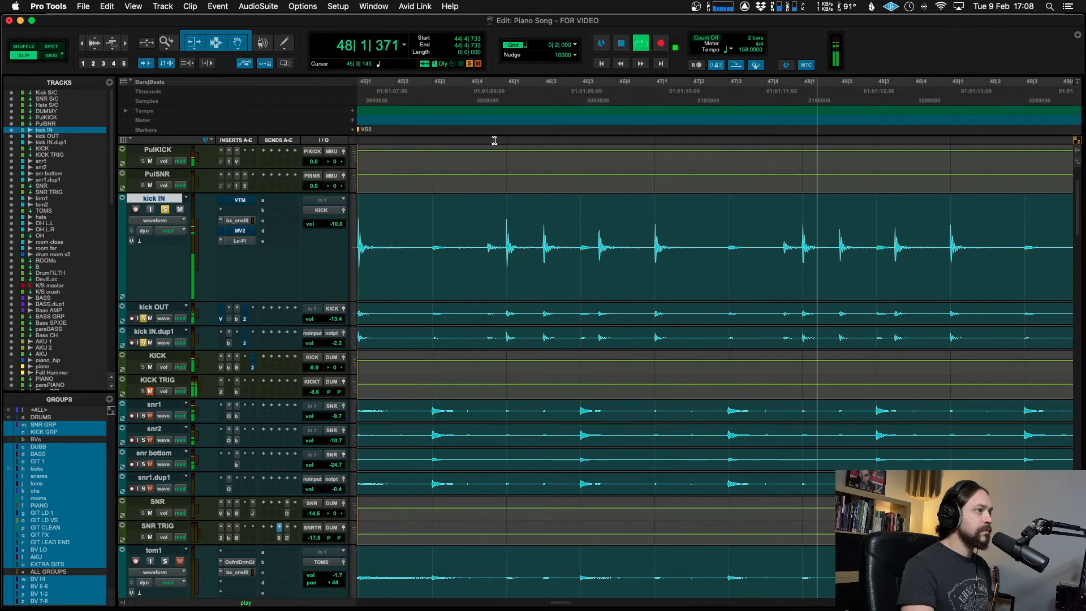
pyautogui.press('space')
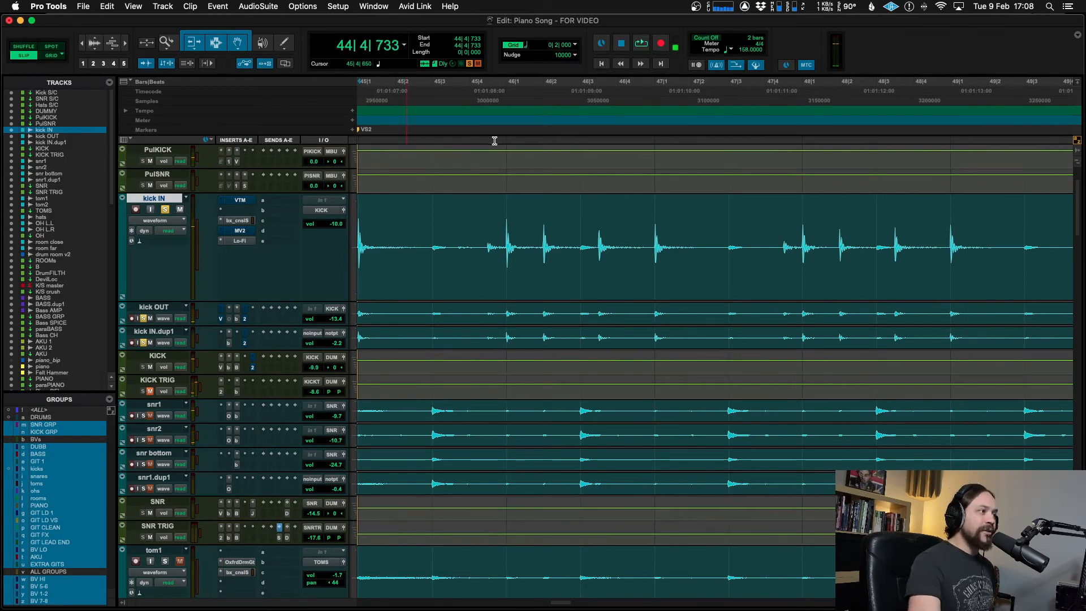
pyautogui.hscroll(-2, 496, 140)
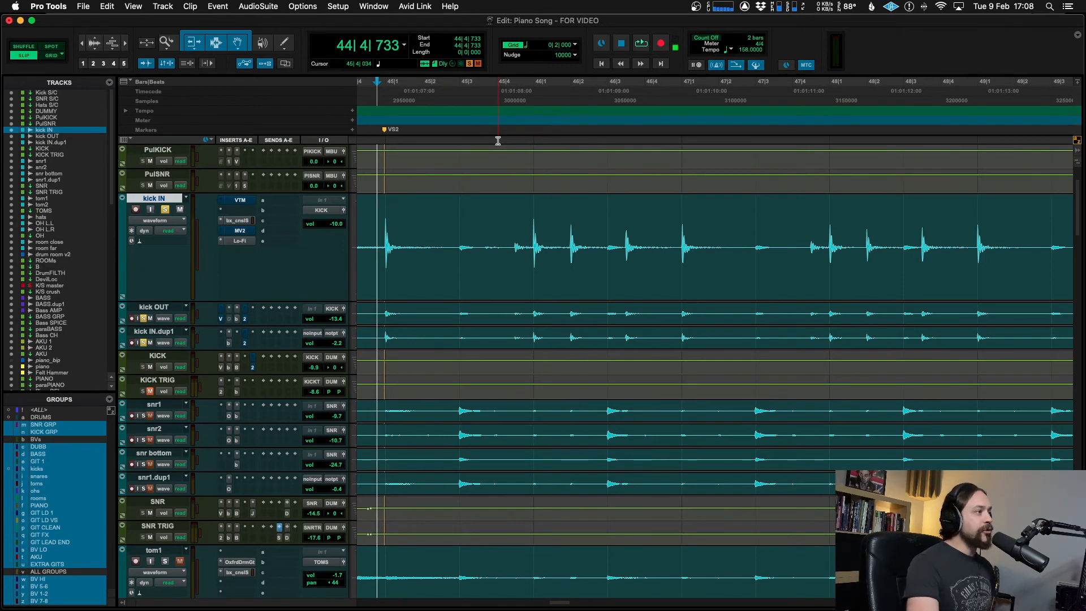
# Step: Open kick IN's MV2 in the Mix window and activate MV2 on kick IN and kick OUT for playback
pyautogui.press('super+equal')
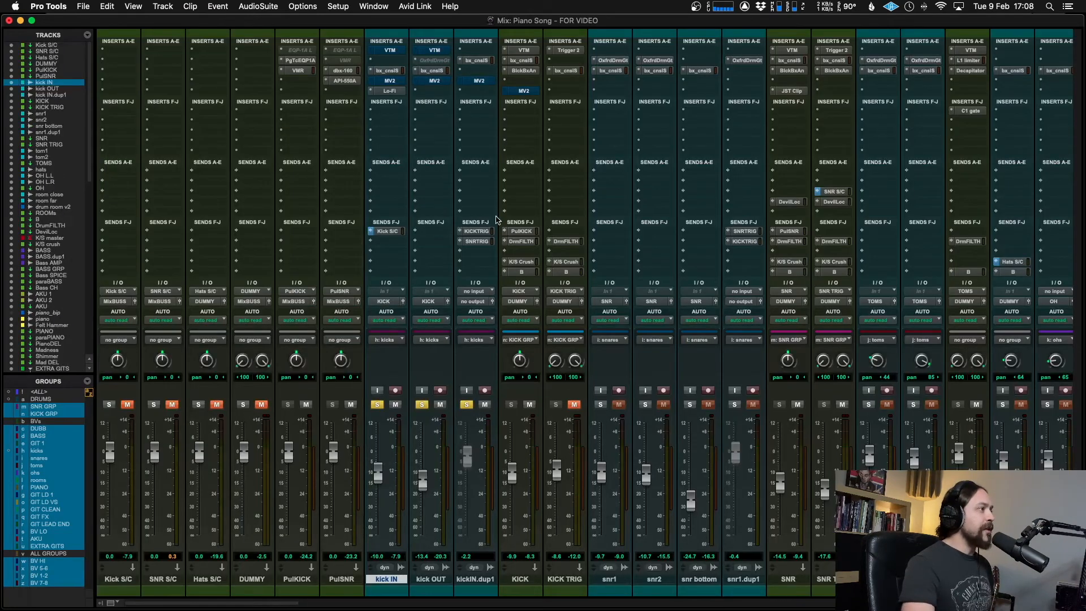
pyautogui.click(389, 81)
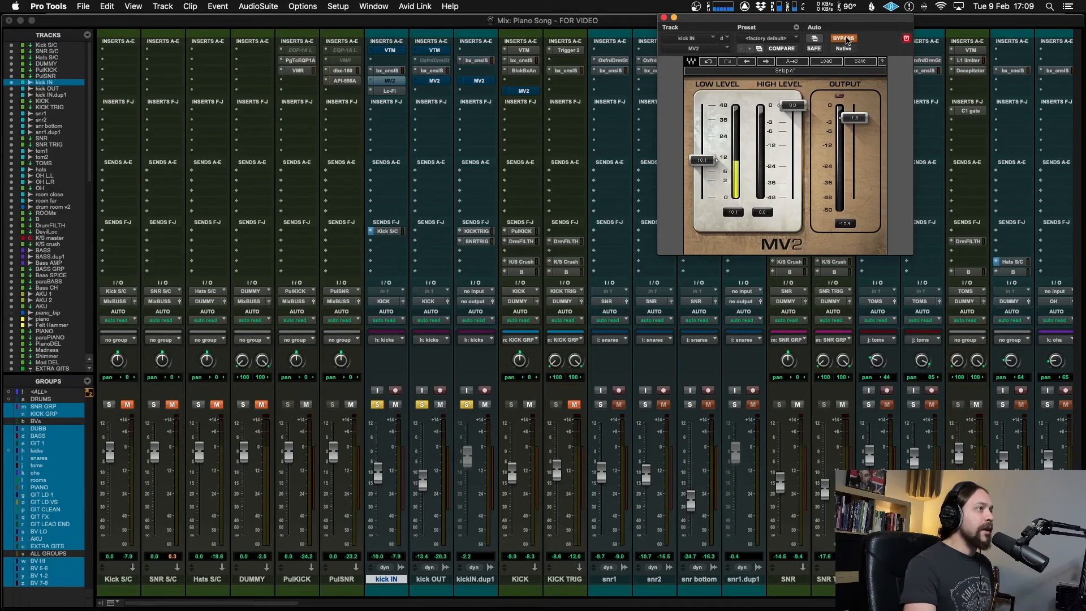
pyautogui.keyDown('super'); pyautogui.click(432, 85); pyautogui.keyUp('super')
pyautogui.press('space')
pyautogui.hscroll(1, 459, 116)
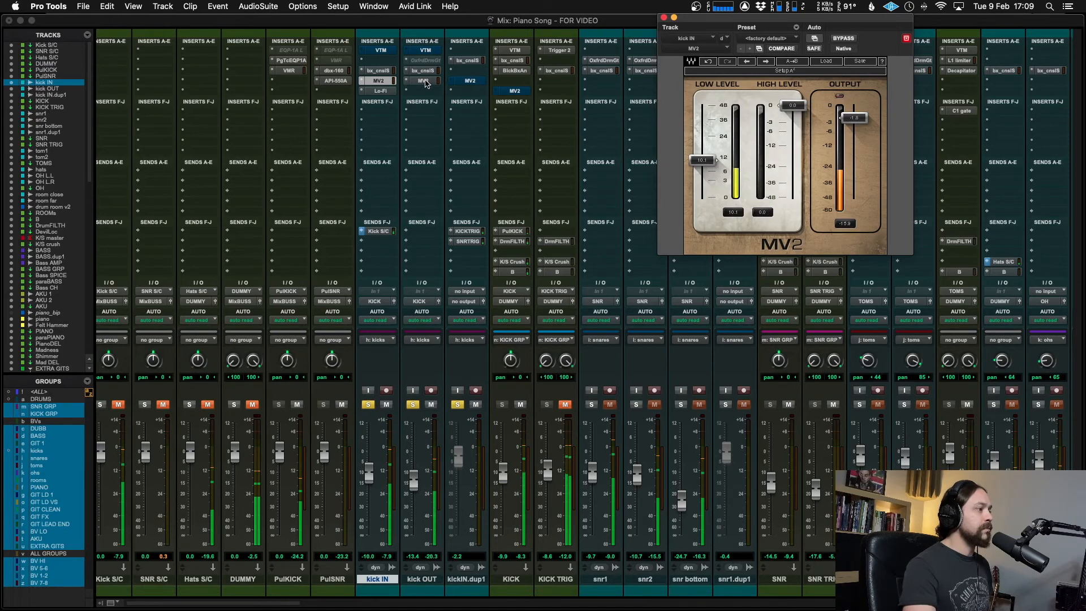
# Step: Compare MV2 bypassed and active on kick IN and kick OUT while playing the soloed drum group
pyautogui.keyDown('super'); pyautogui.click(385, 83); pyautogui.keyUp('super')
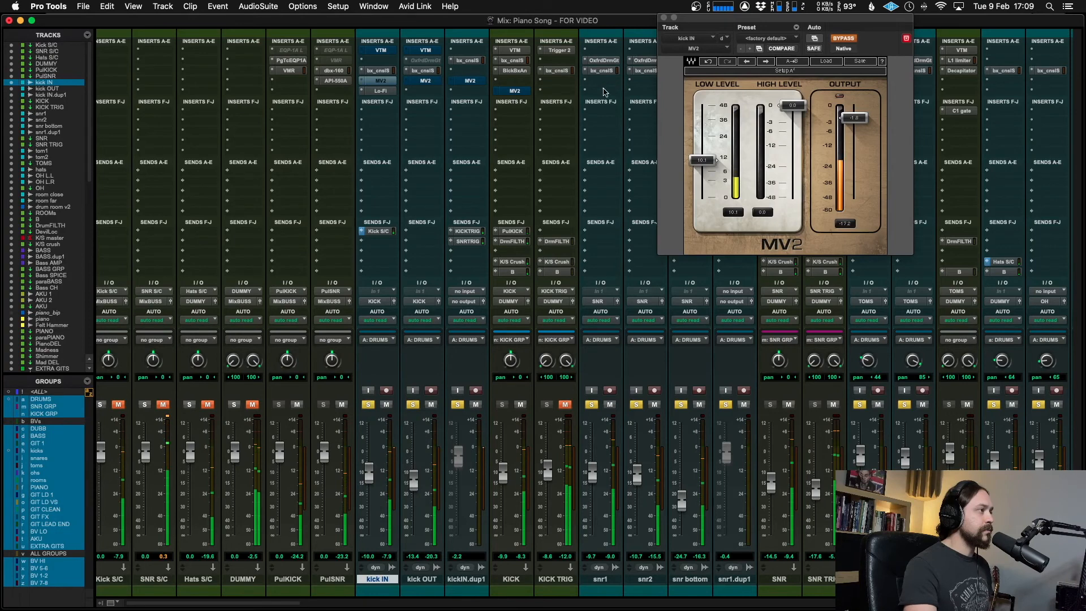
pyautogui.keyDown('super'); pyautogui.click(382, 83); pyautogui.keyUp('super')
pyautogui.keyDown('super'); pyautogui.click(425, 82); pyautogui.keyUp('super')
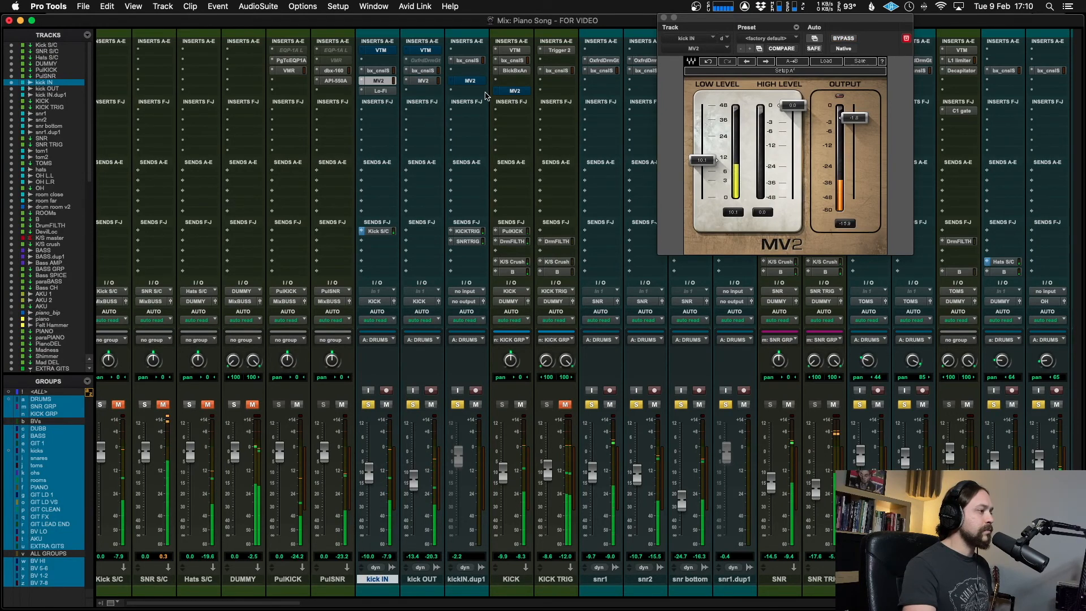